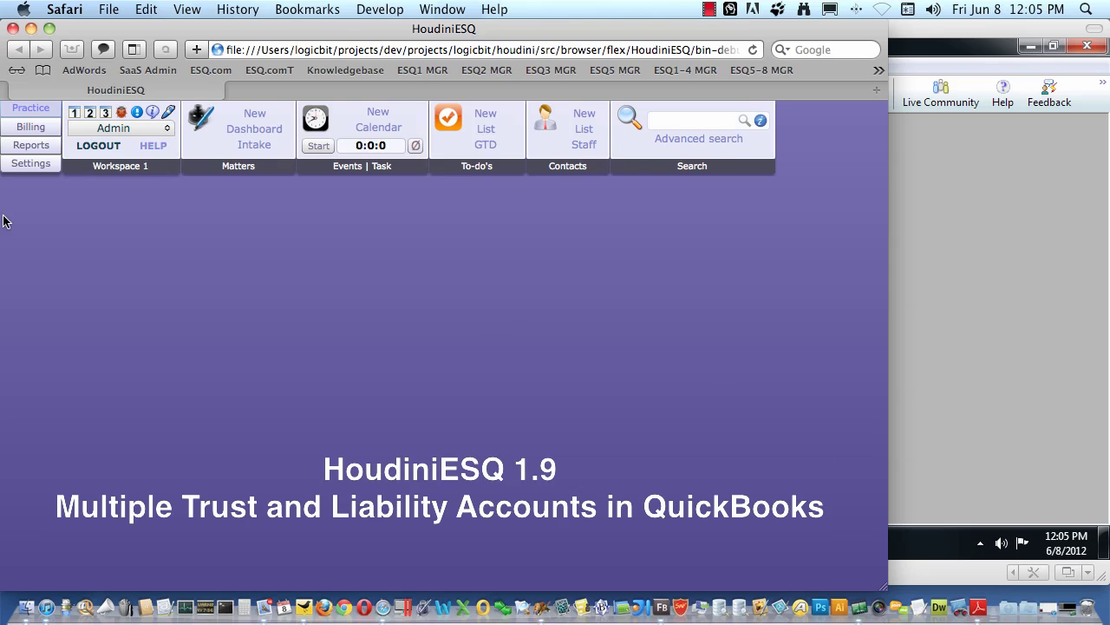
# - Open the organization's Billing QuickBooks integration settings under Settings > Config
pyautogui.click(31, 163)
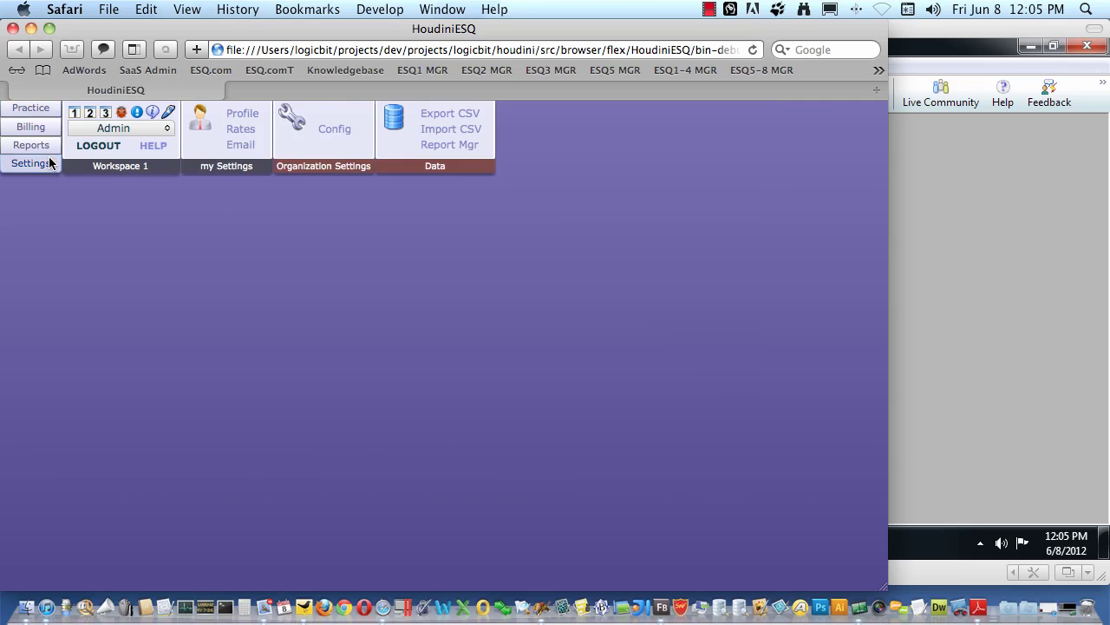
pyautogui.click(322, 125)
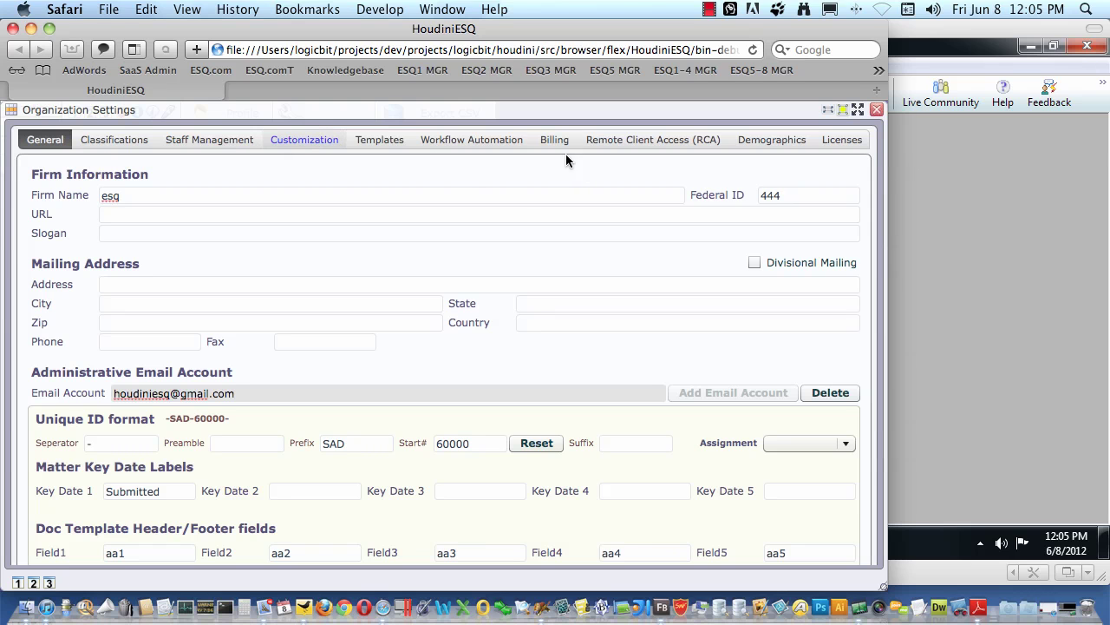
pyautogui.click(548, 138)
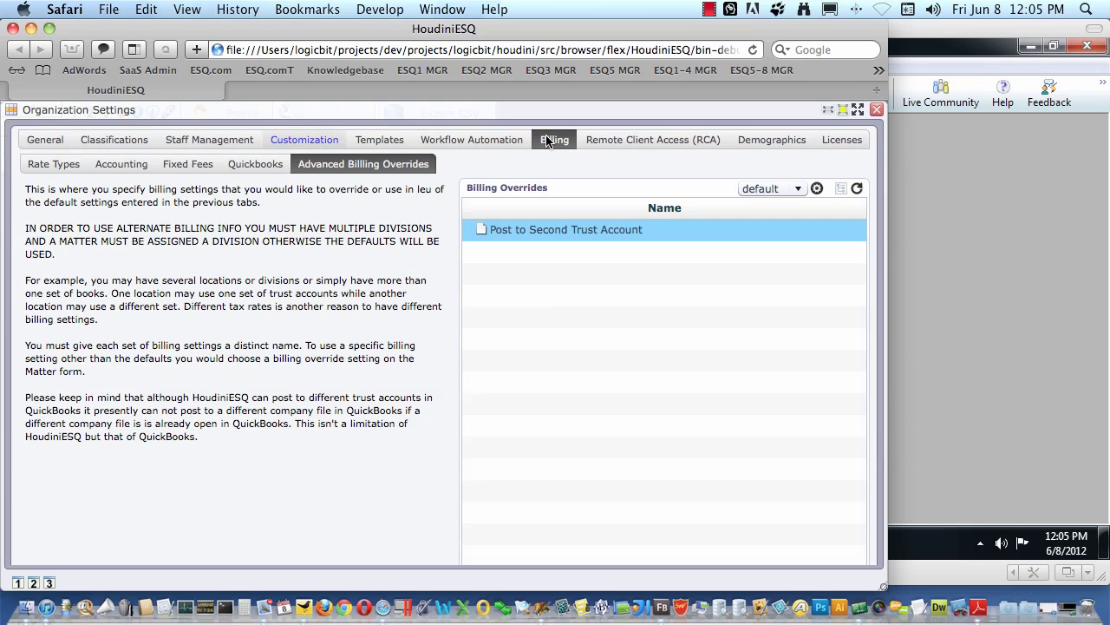
pyautogui.click(268, 165)
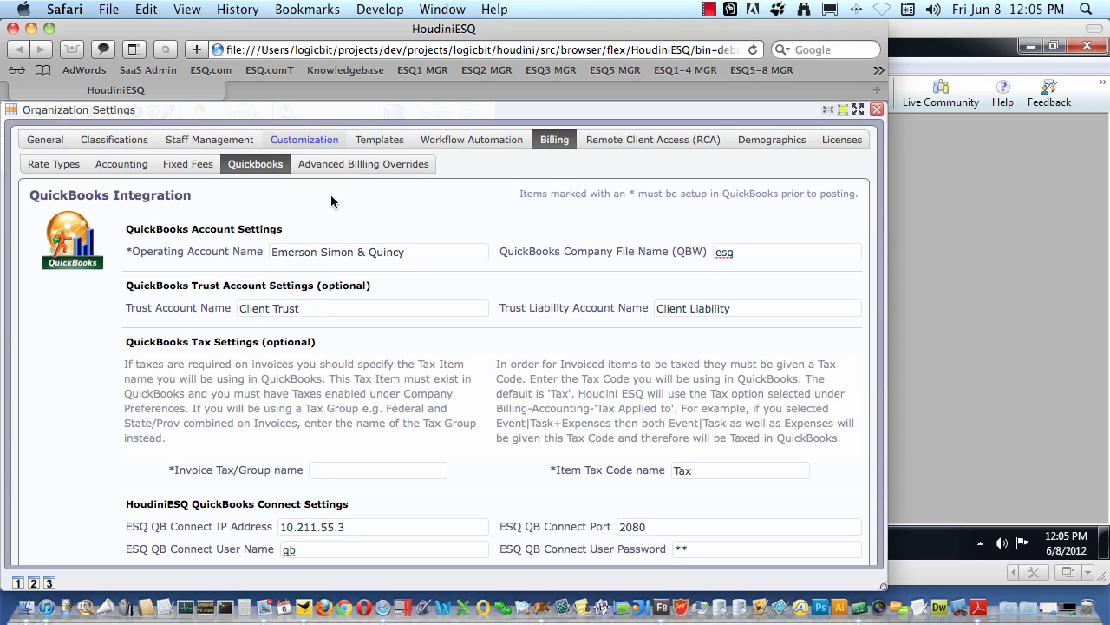
# - Review the Post to Second Trust Account override's Client Trust 2 accounts, then return to Practice
pyautogui.click(347, 166)
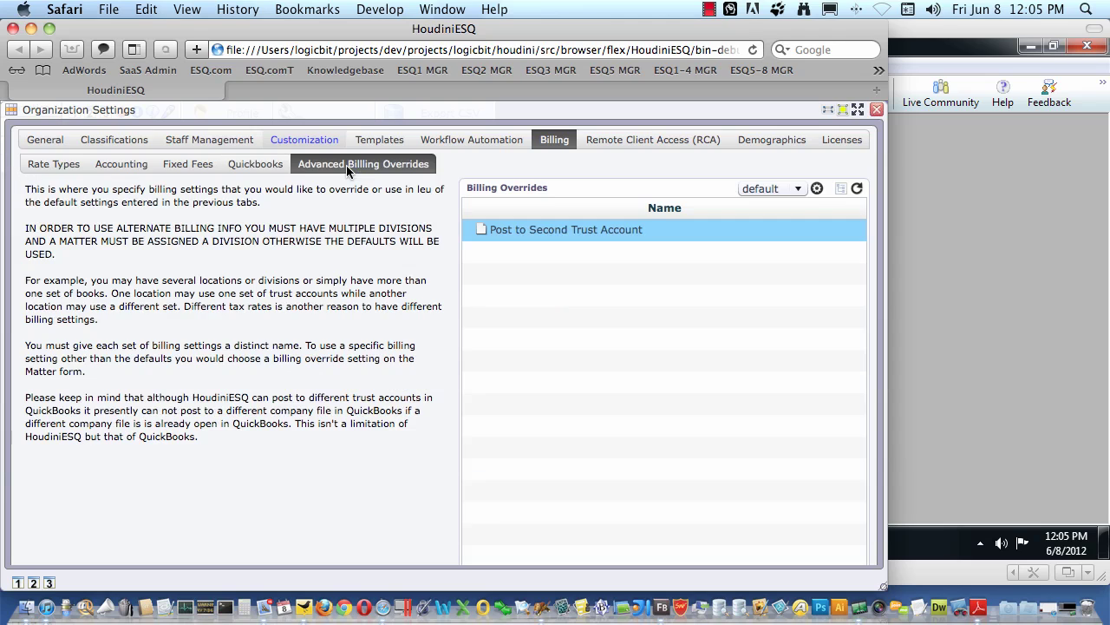
pyautogui.doubleClick(542, 234)
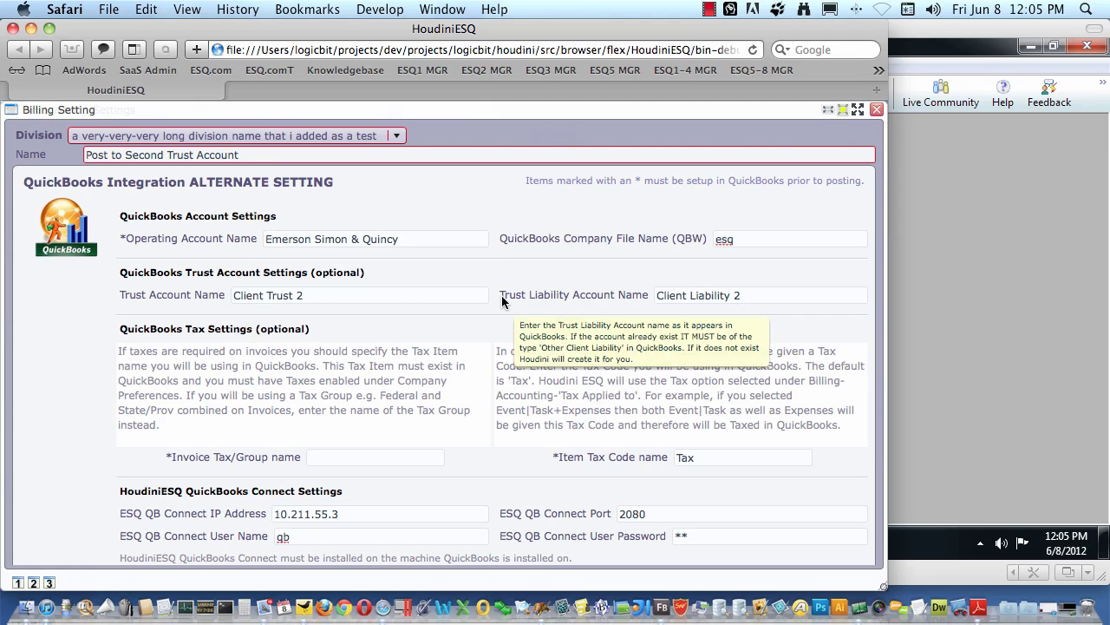
pyautogui.click(877, 109)
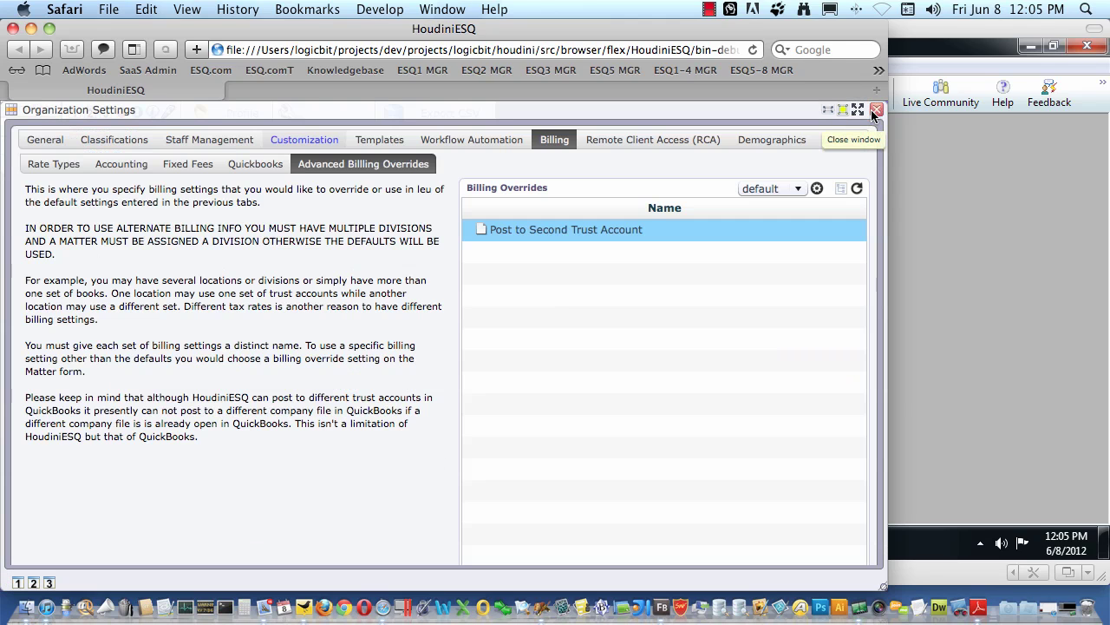
pyautogui.click(877, 110)
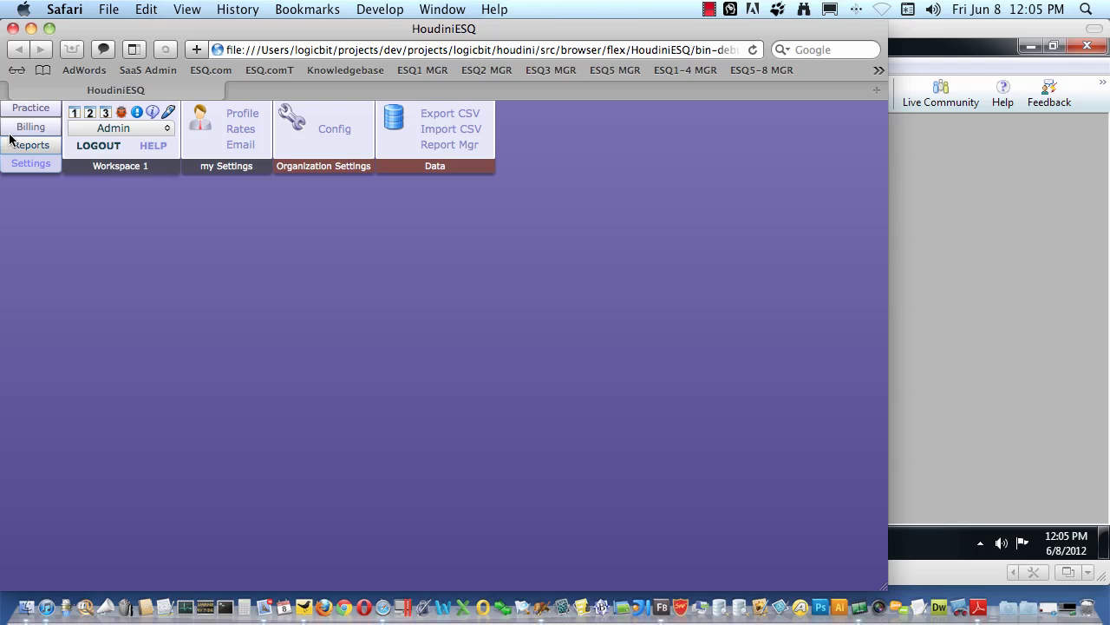
pyautogui.click(22, 108)
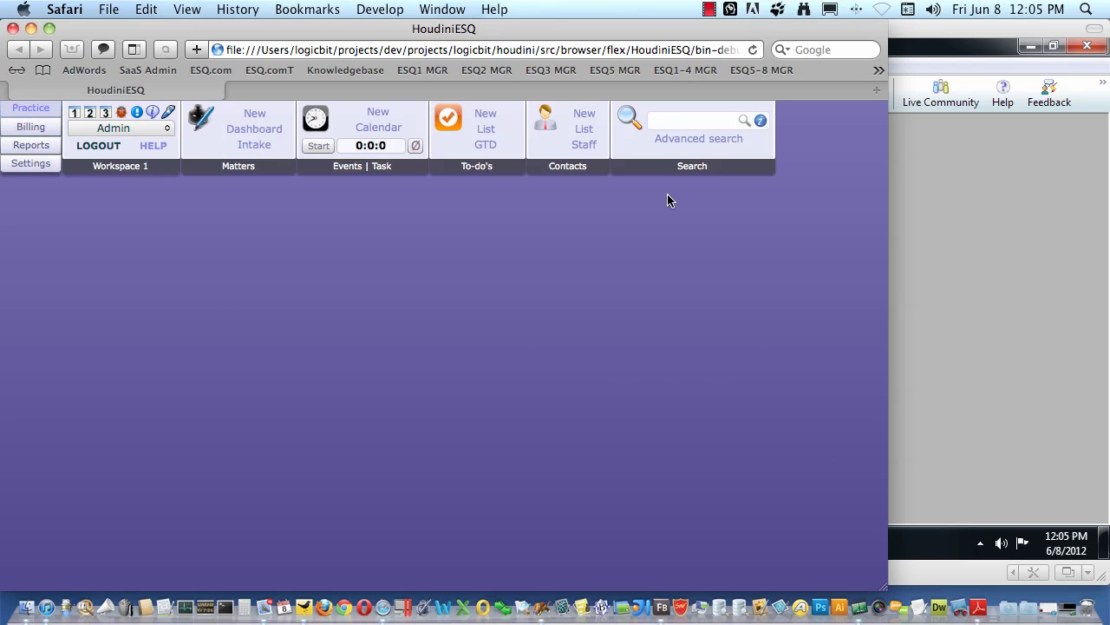
# - In QuickBooks, open the Chart of Accounts from the Lists menu
pyautogui.click(987, 301)
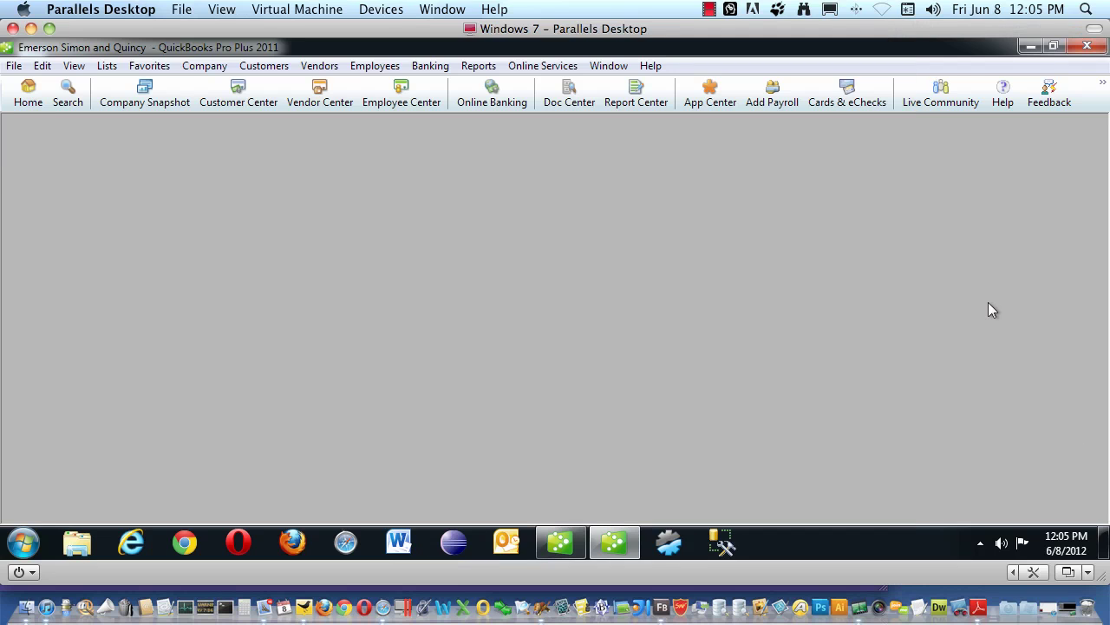
pyautogui.click(107, 66)
pyautogui.click(125, 86)
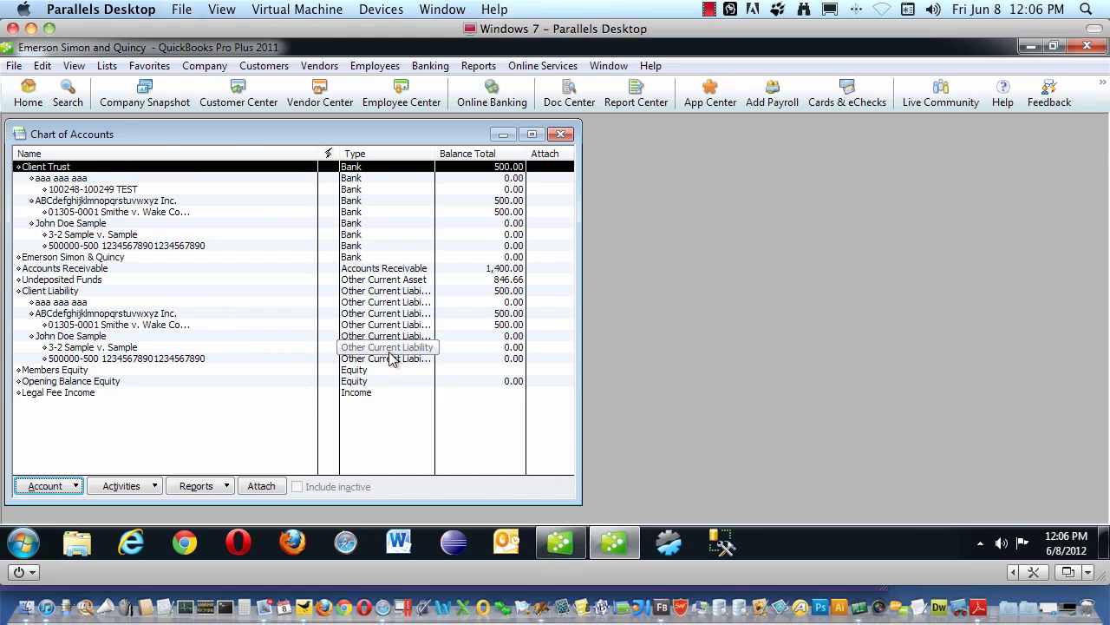
# - Back in HoudiniESQ, open the Bernanke v. USA matter's Ledgers deposits page
pyautogui.click(375, 597)
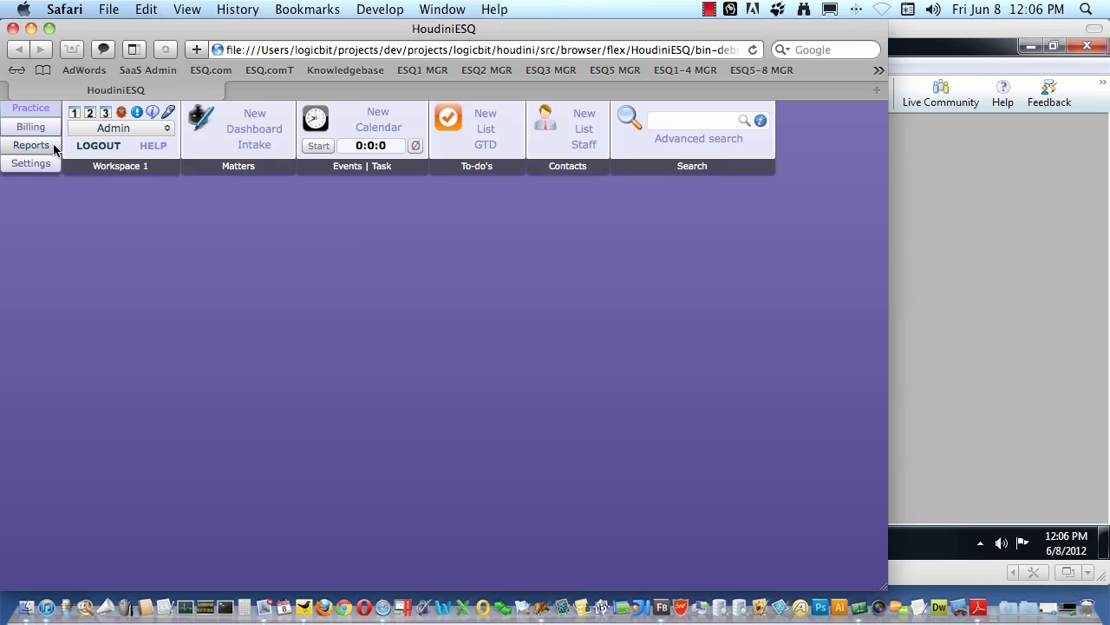
pyautogui.click(272, 132)
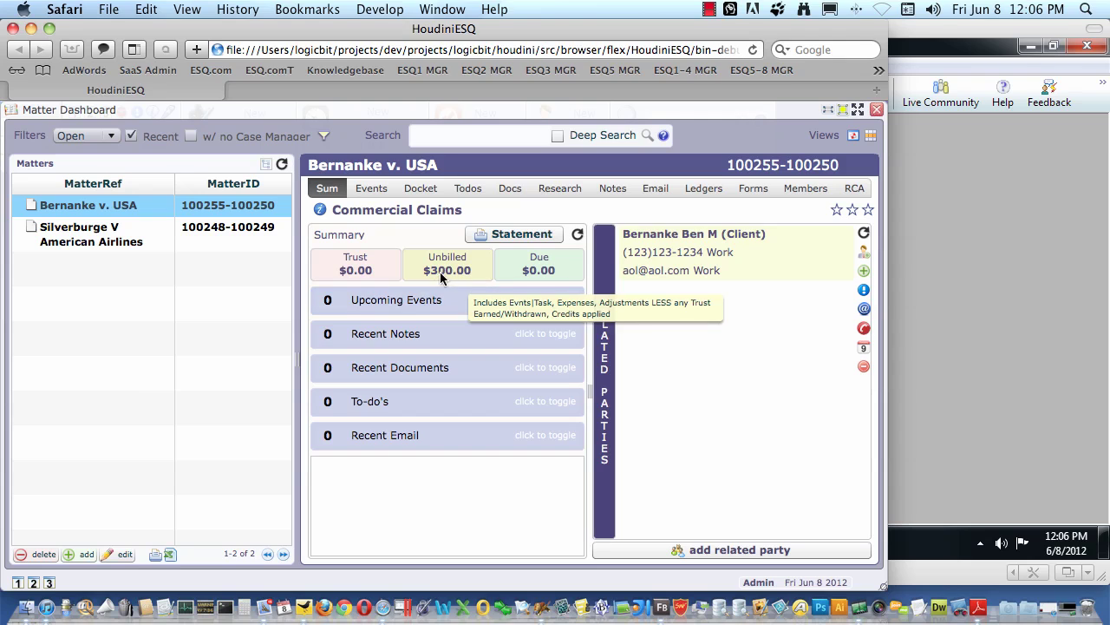
pyautogui.click(694, 188)
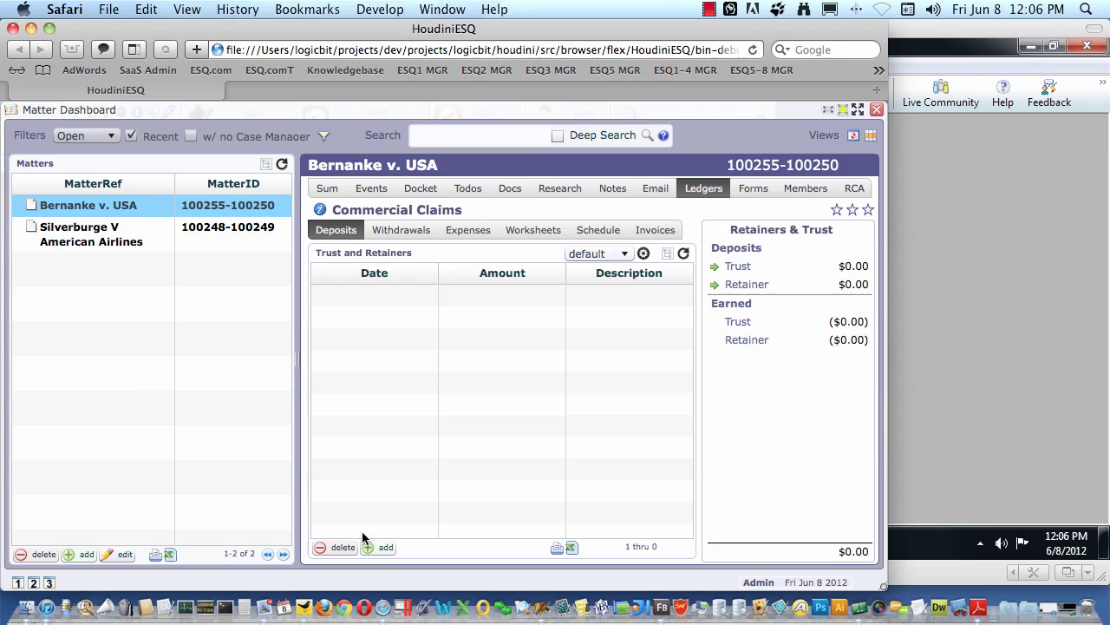
# - Start a new Trust Account TrustDeposit for Bernanke v. USA with amount 1000
pyautogui.click(379, 547)
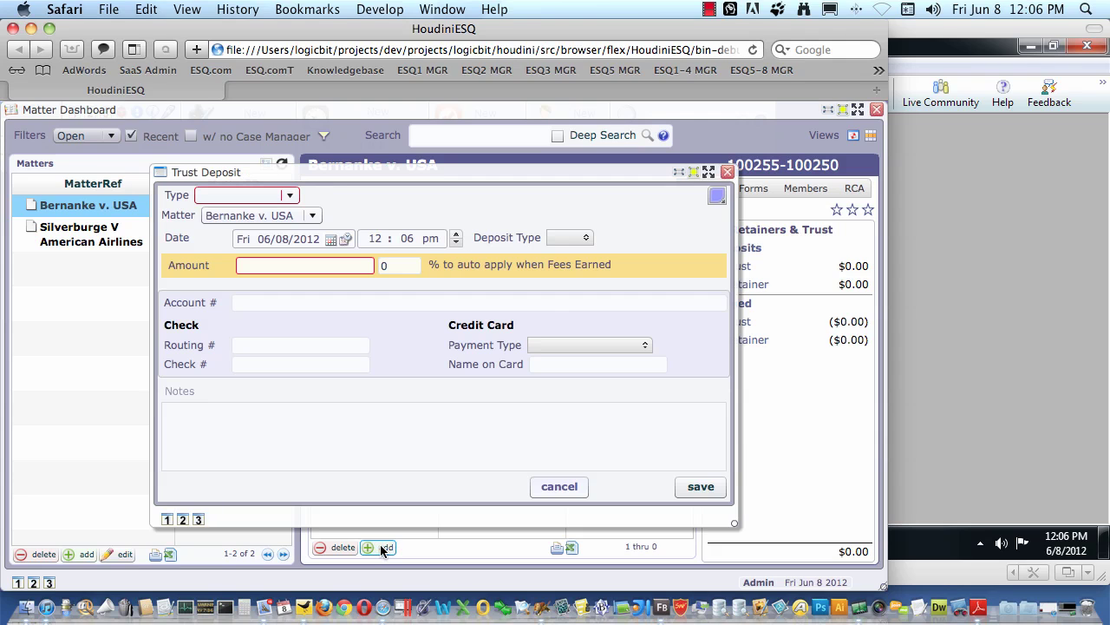
pyautogui.click(299, 195)
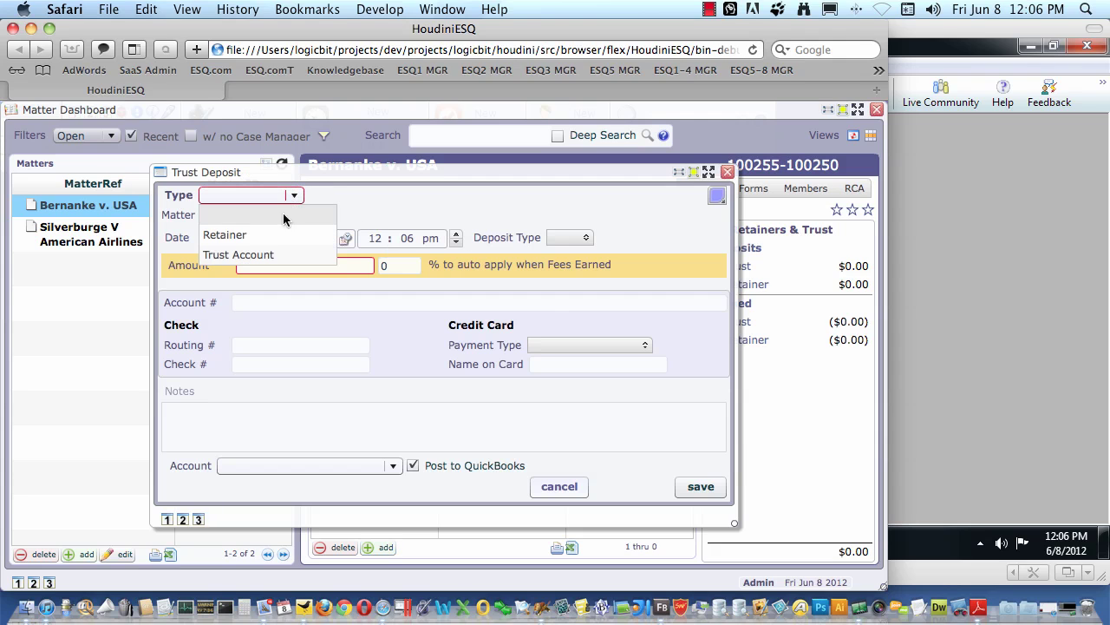
pyautogui.click(277, 251)
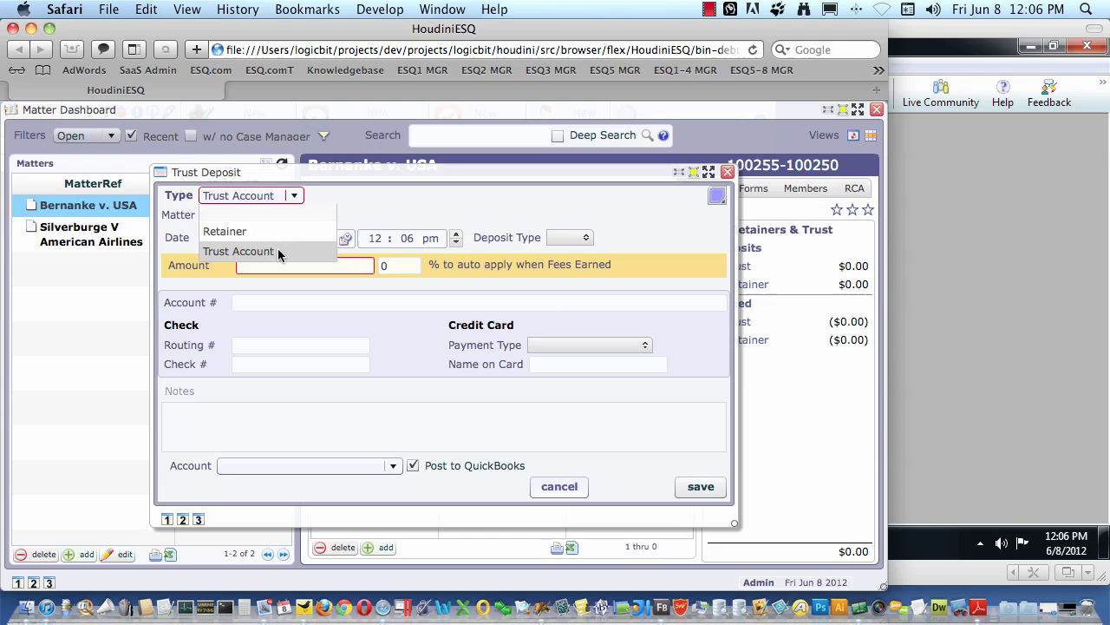
pyautogui.click(583, 237)
pyautogui.click(592, 256)
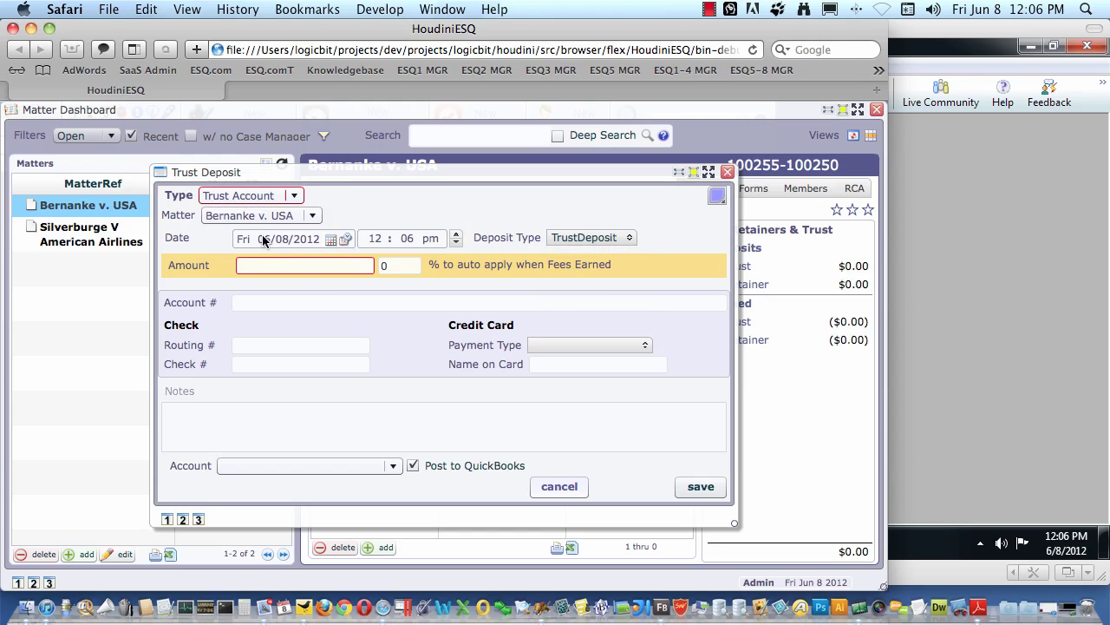
pyautogui.click(298, 269)
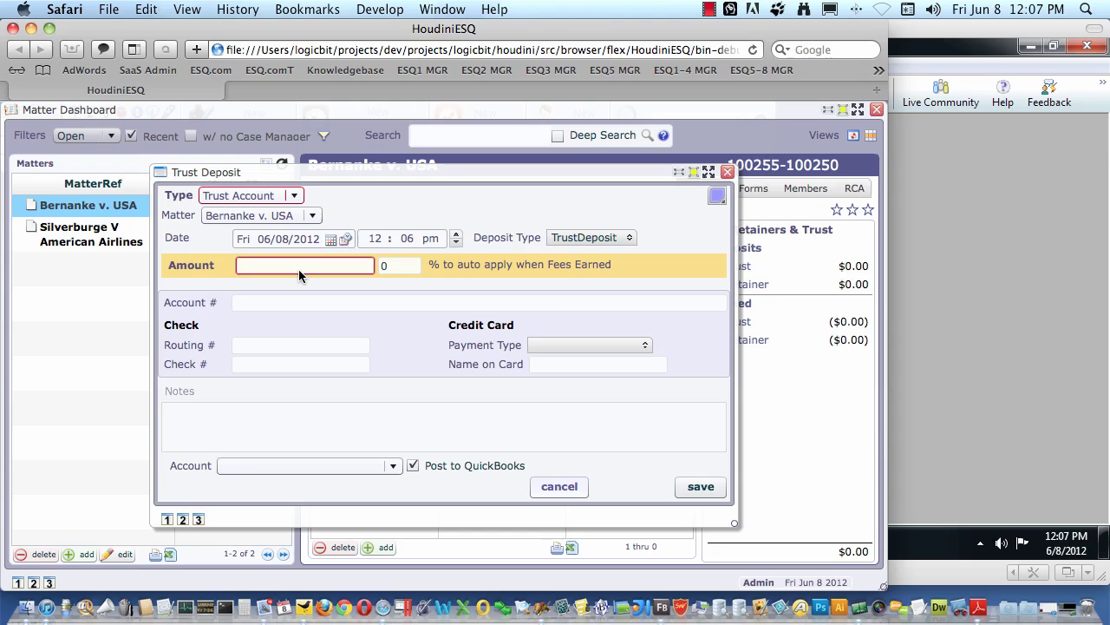
pyautogui.write('1000')
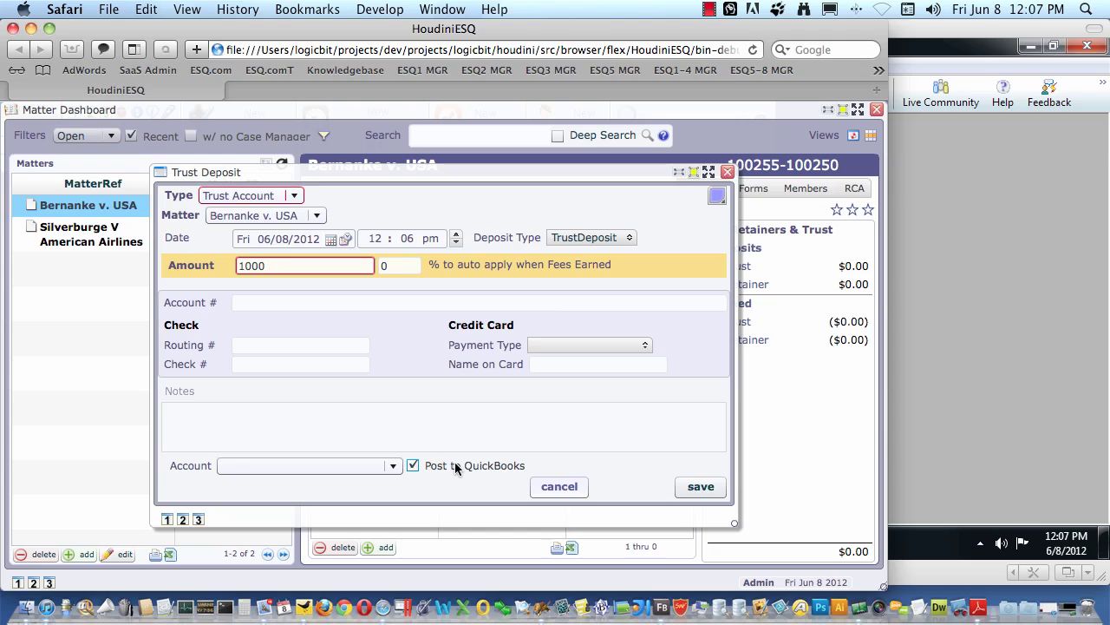
# - Set the deposit's posting account to Post to Second Trust Account
pyautogui.click(398, 467)
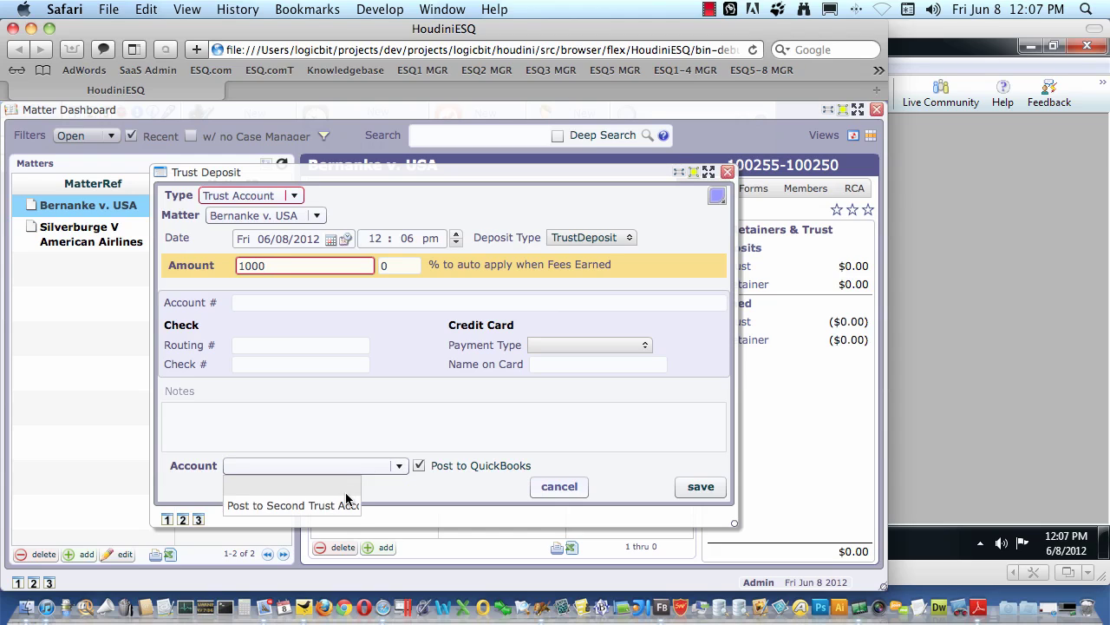
pyautogui.click(401, 465)
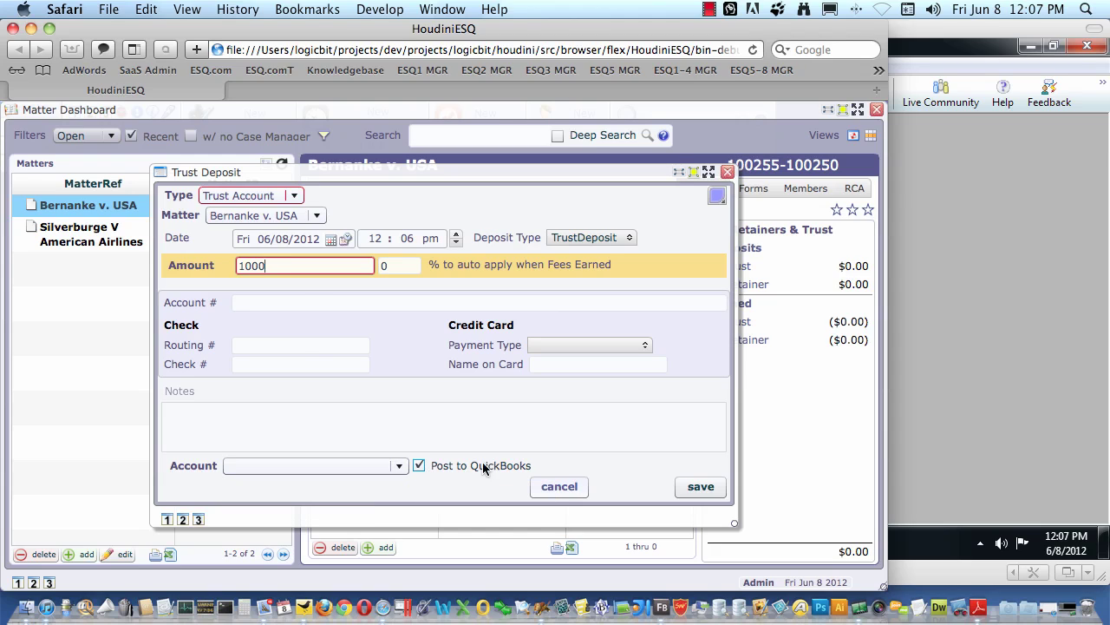
pyautogui.click(399, 469)
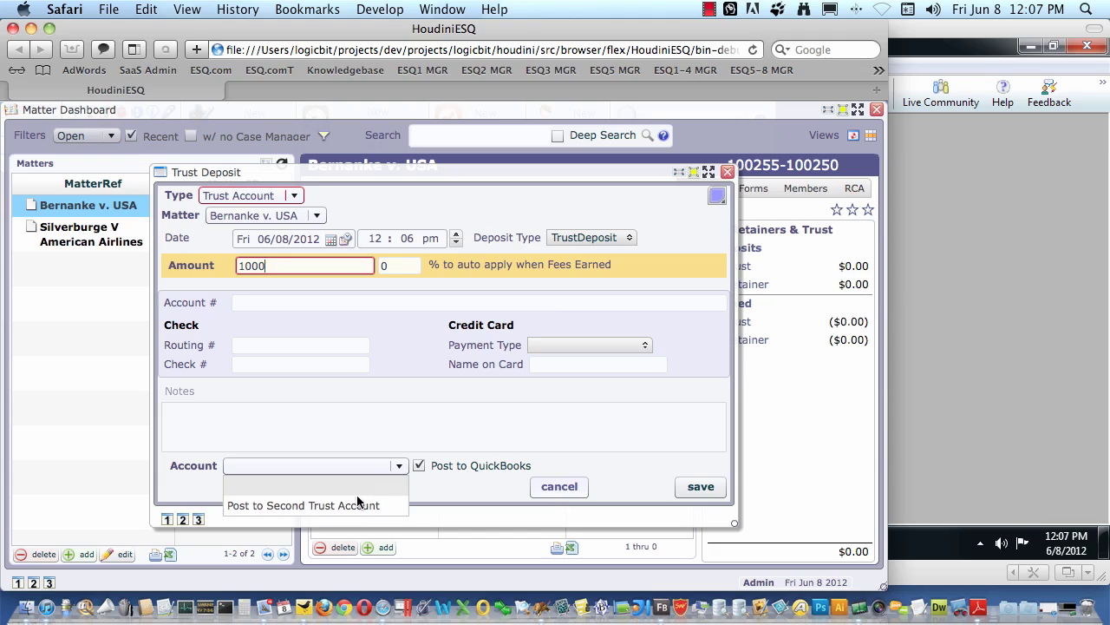
pyautogui.click(364, 505)
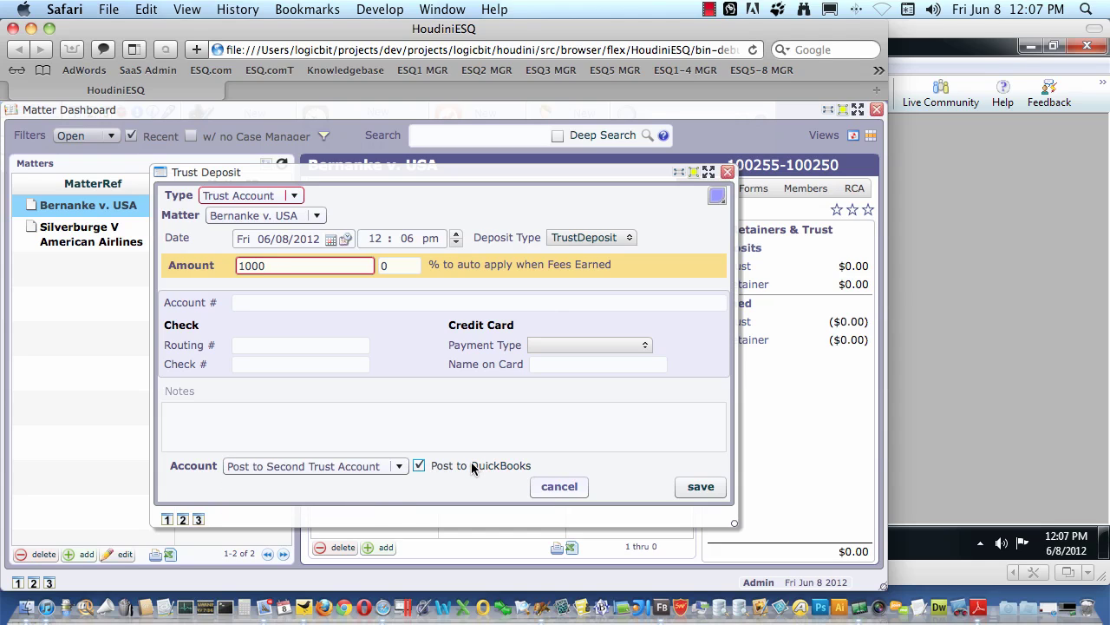
# - Save the $1,000 deposit and verify Bernanke under QuickBooks' Client Trust 2 and Client Liability 2
pyautogui.moveTo(367, 33); pyautogui.dragTo(556, 32)
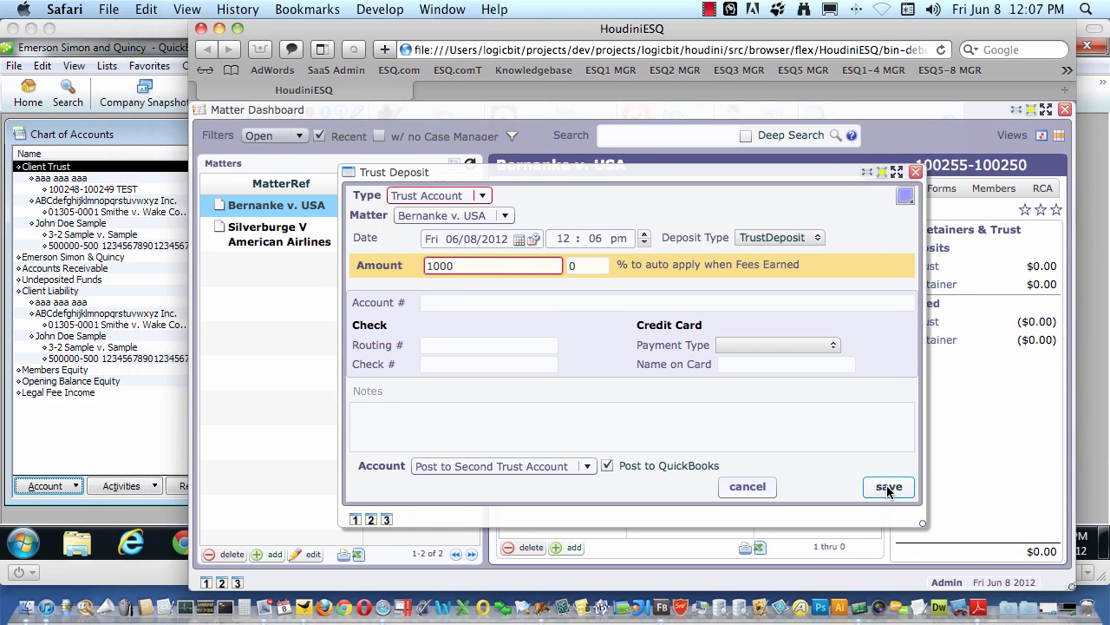
pyautogui.click(887, 489)
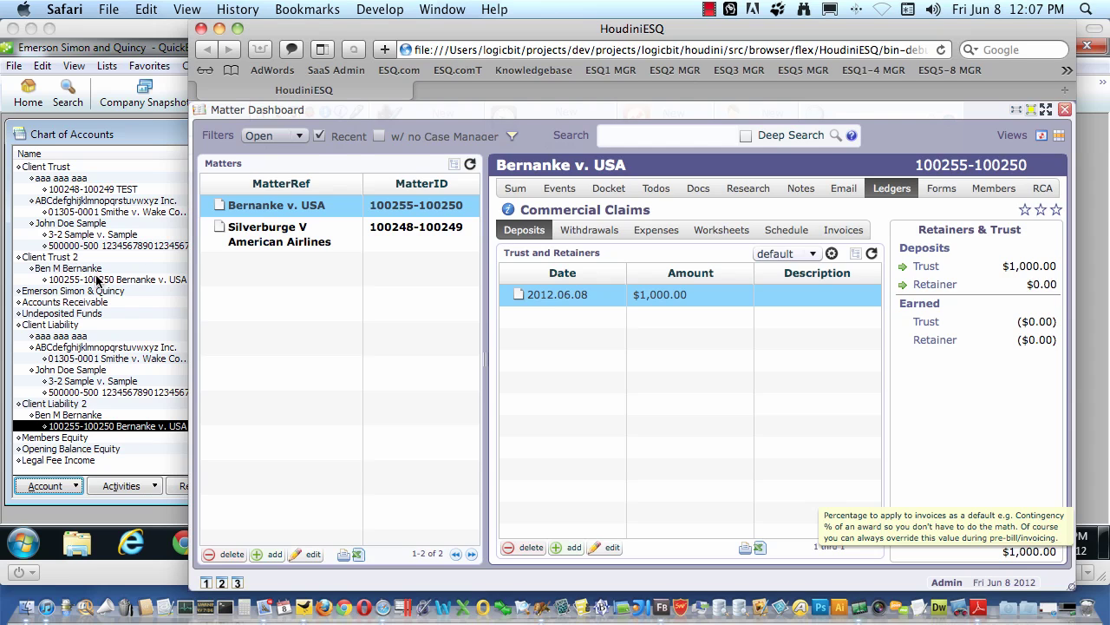
pyautogui.click(98, 280)
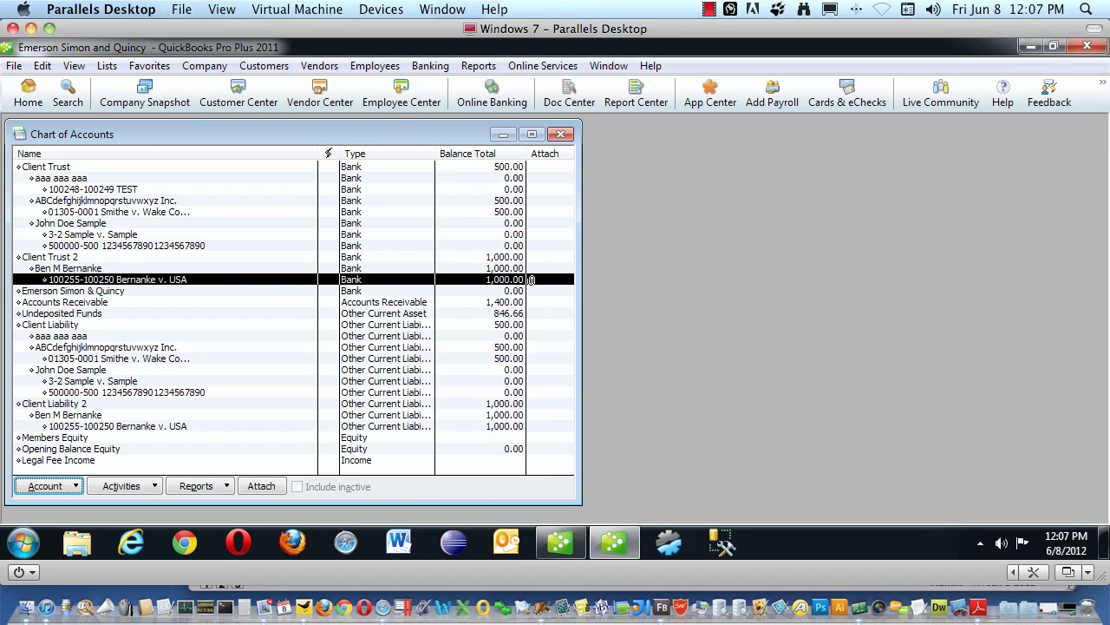
pyautogui.click(113, 426)
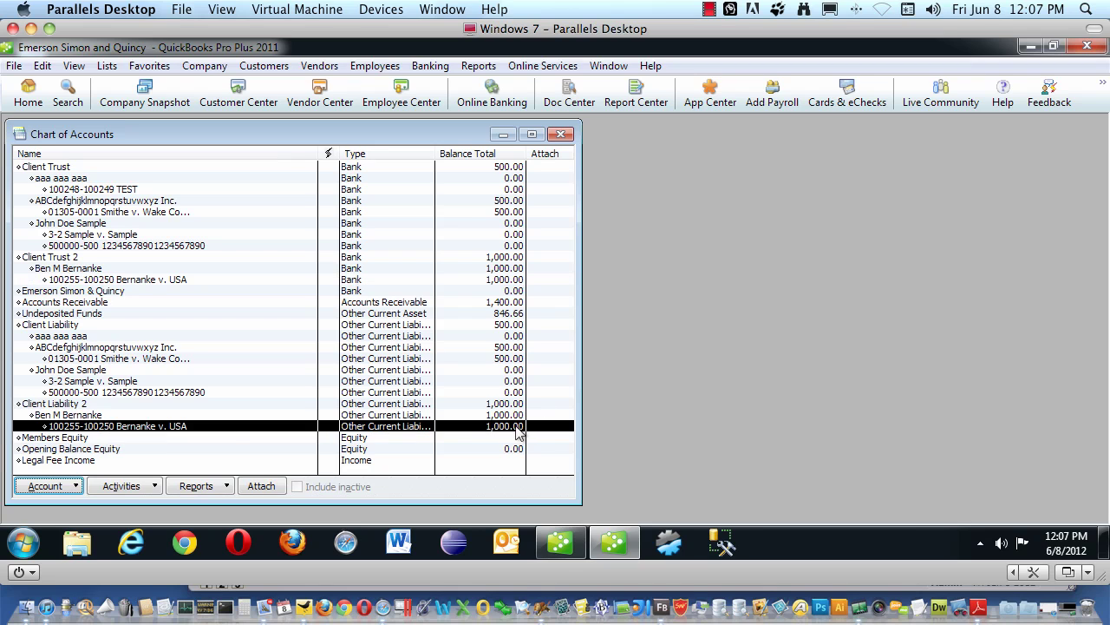
pyautogui.moveTo(425, 560)
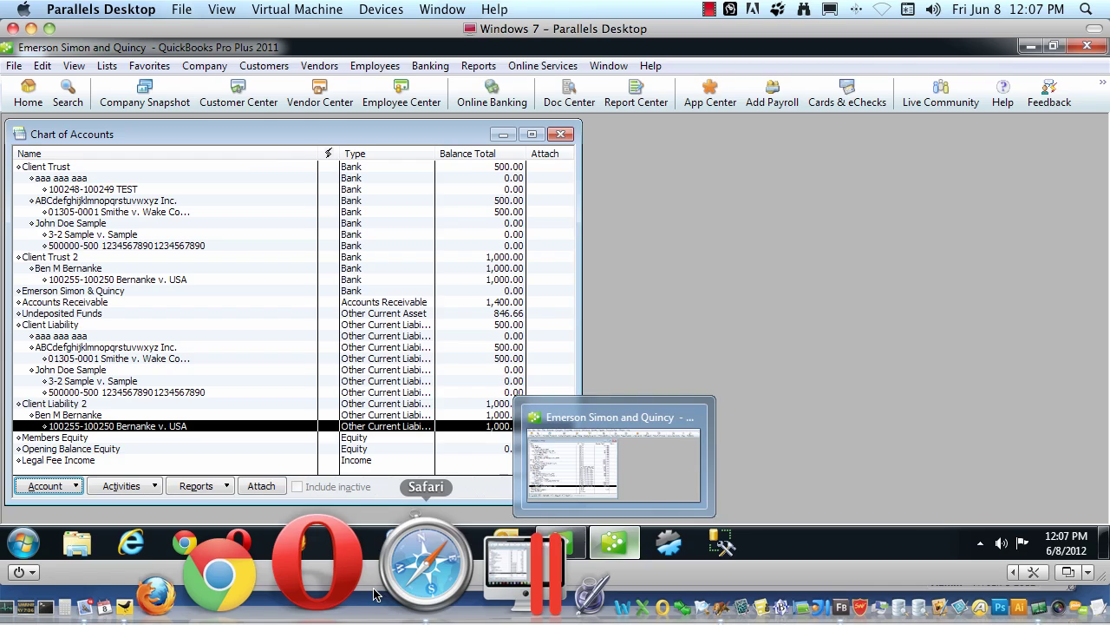
pyautogui.click(385, 587)
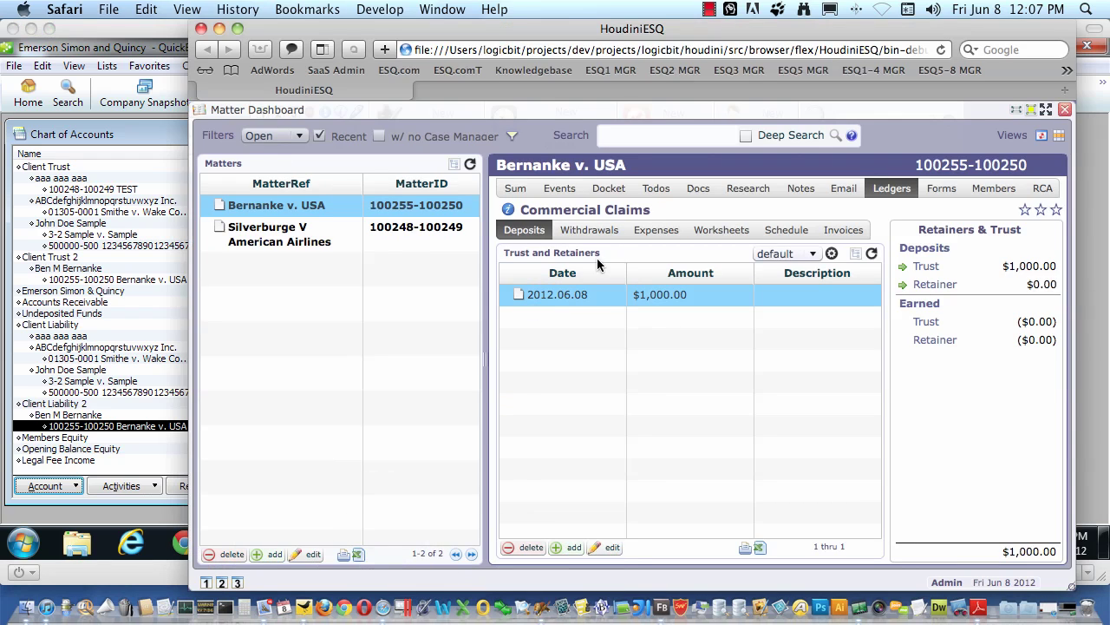
# - Start a new Trust Account withdrawal of 100 for Bernanke v. USA
pyautogui.click(592, 233)
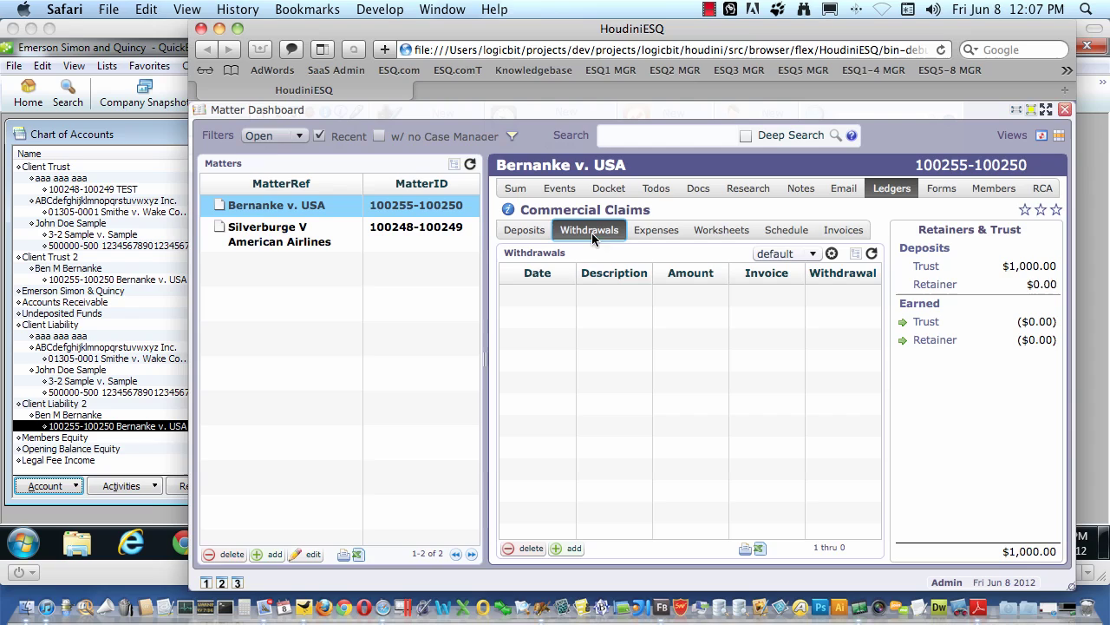
pyautogui.click(575, 548)
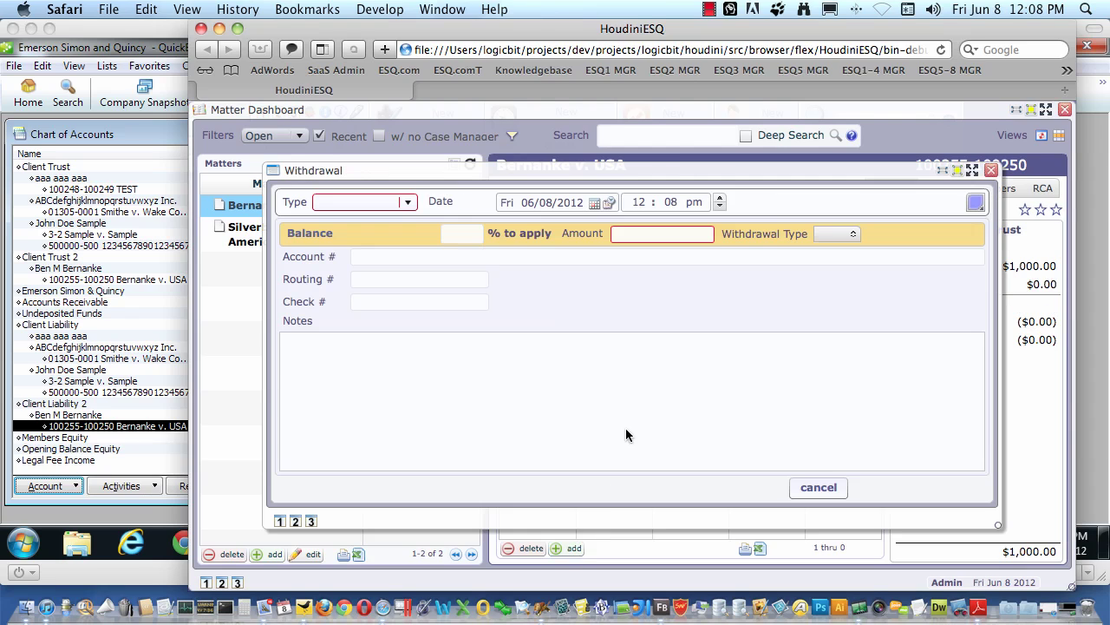
pyautogui.click(410, 204)
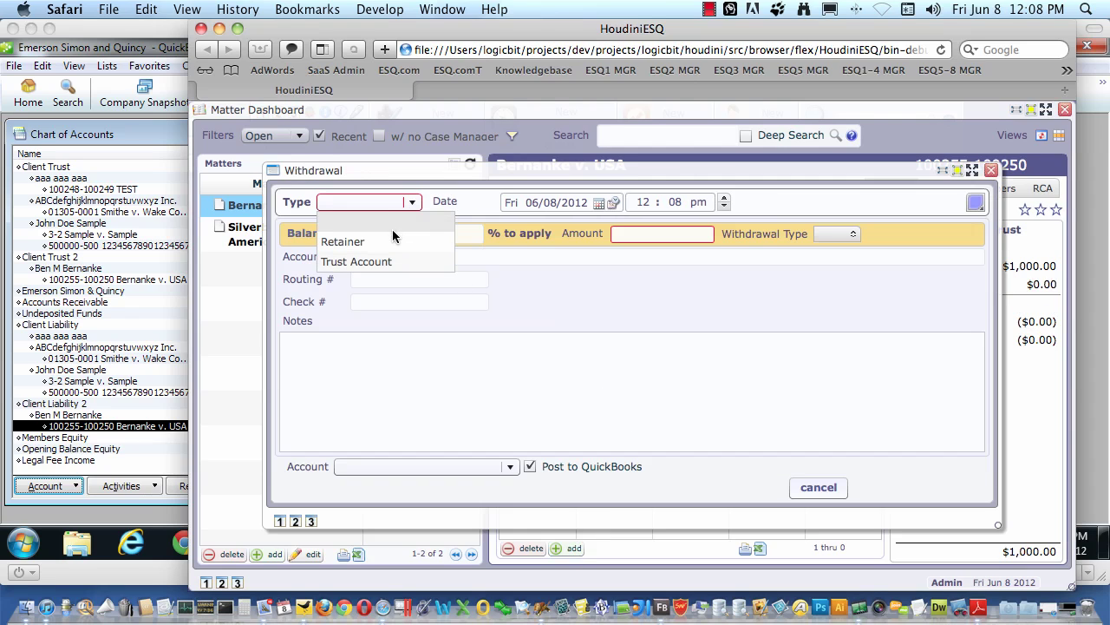
pyautogui.click(369, 260)
pyautogui.doubleClick(659, 234)
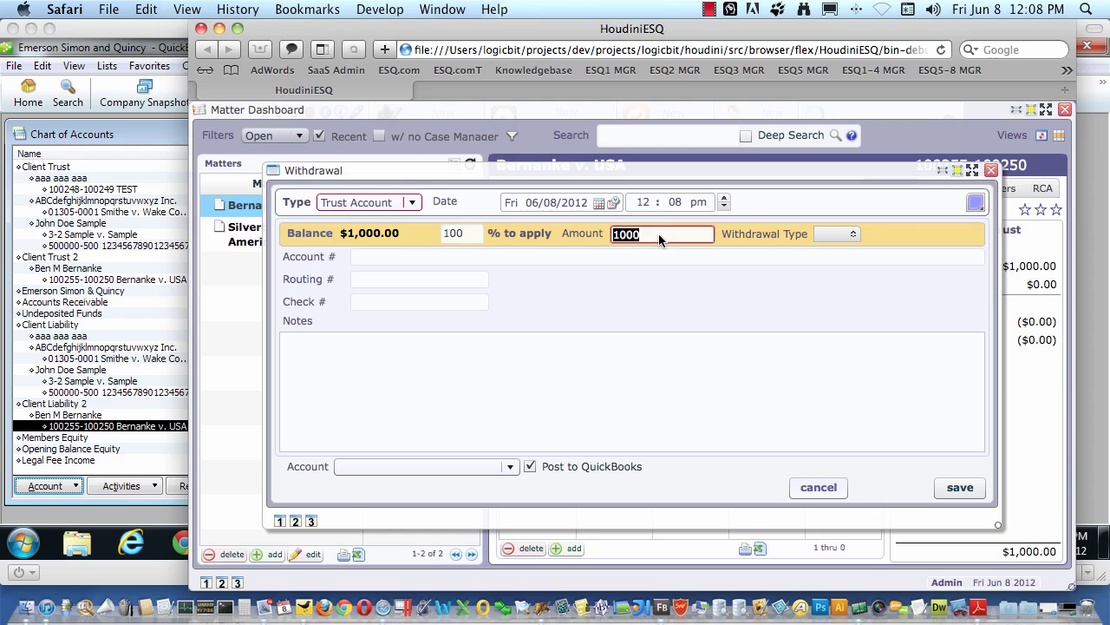
pyautogui.write('100')
# - Make it a ClientWithdrawal posted to the Second Trust Account and save it
pyautogui.click(857, 234)
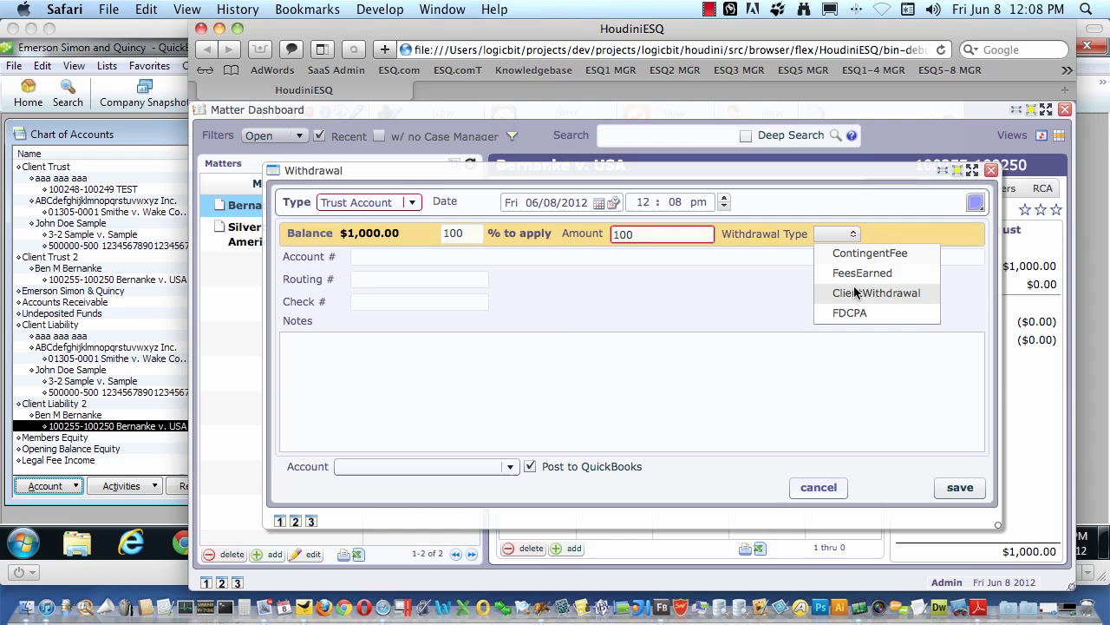
pyautogui.click(856, 293)
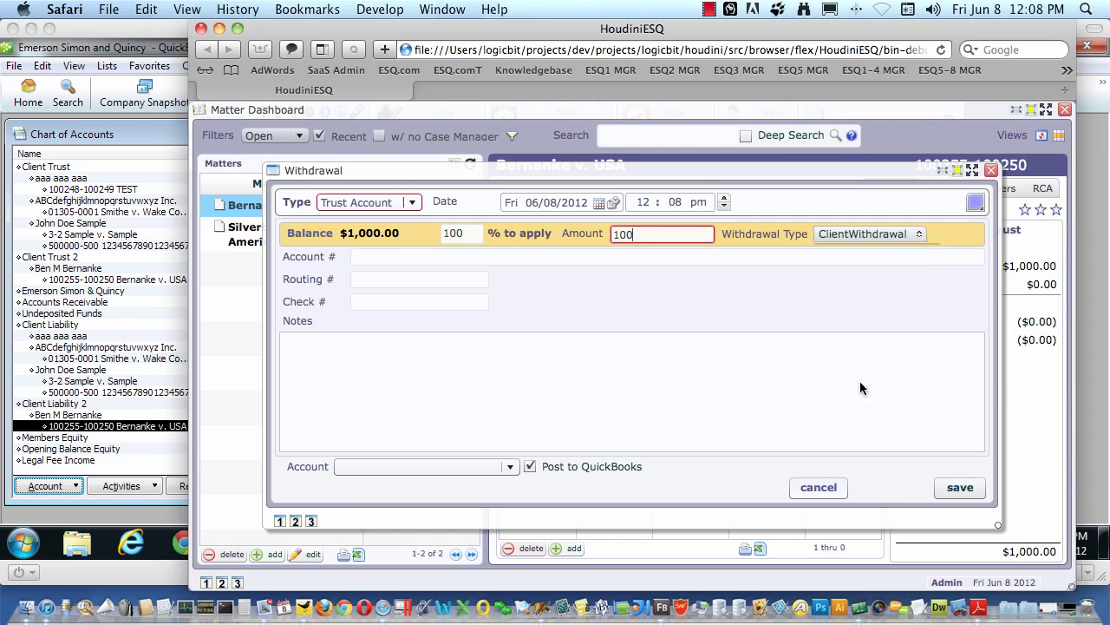
pyautogui.click(517, 466)
pyautogui.click(462, 505)
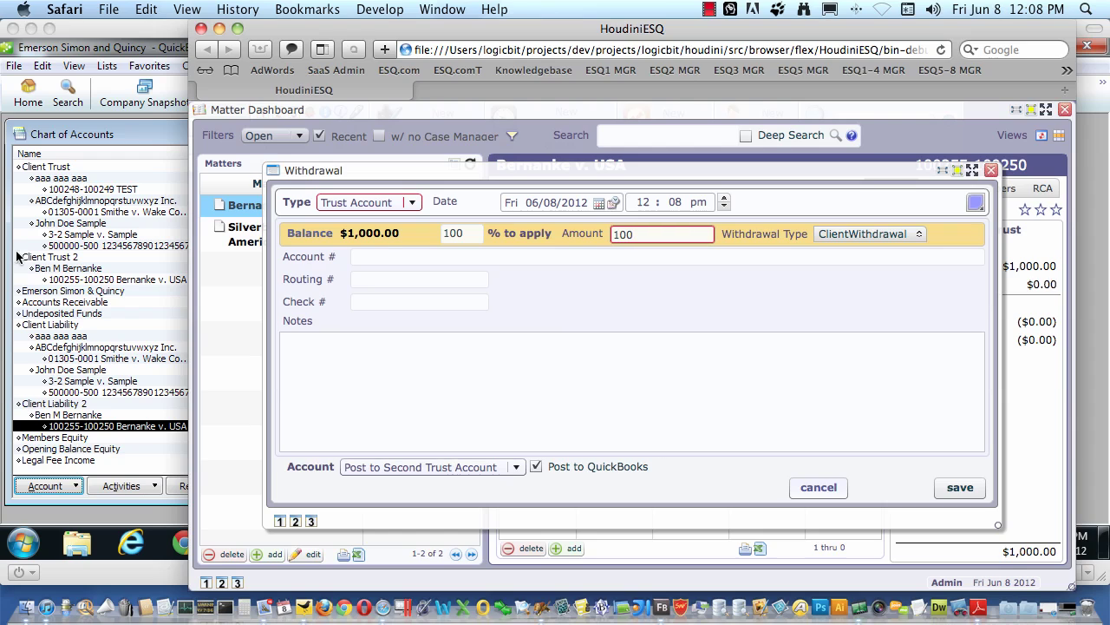
pyautogui.click(950, 491)
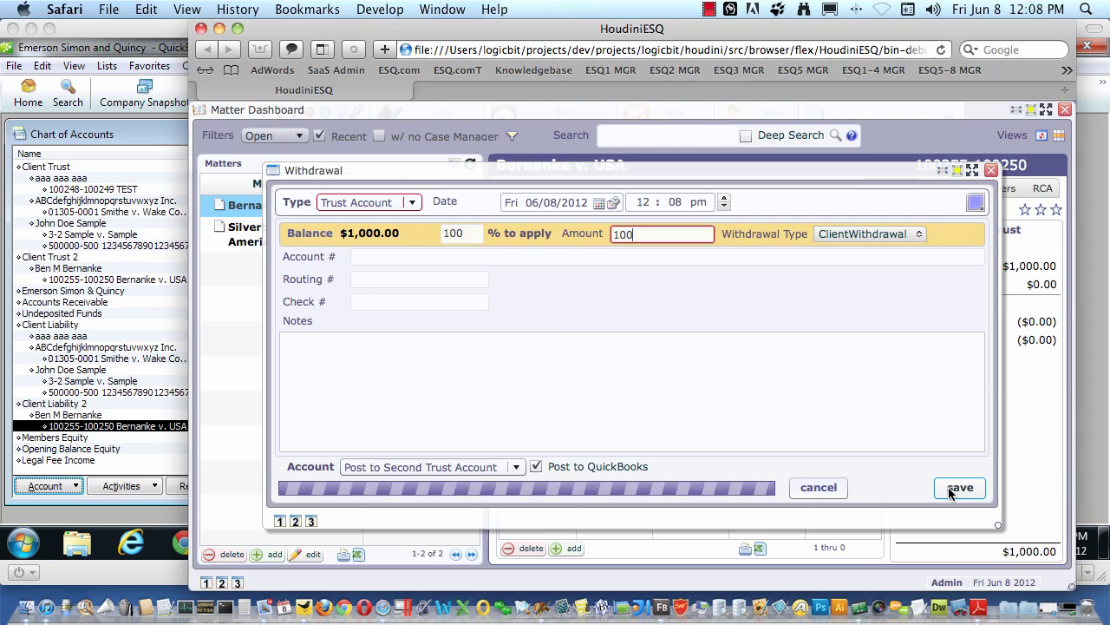
pyautogui.click(58, 121)
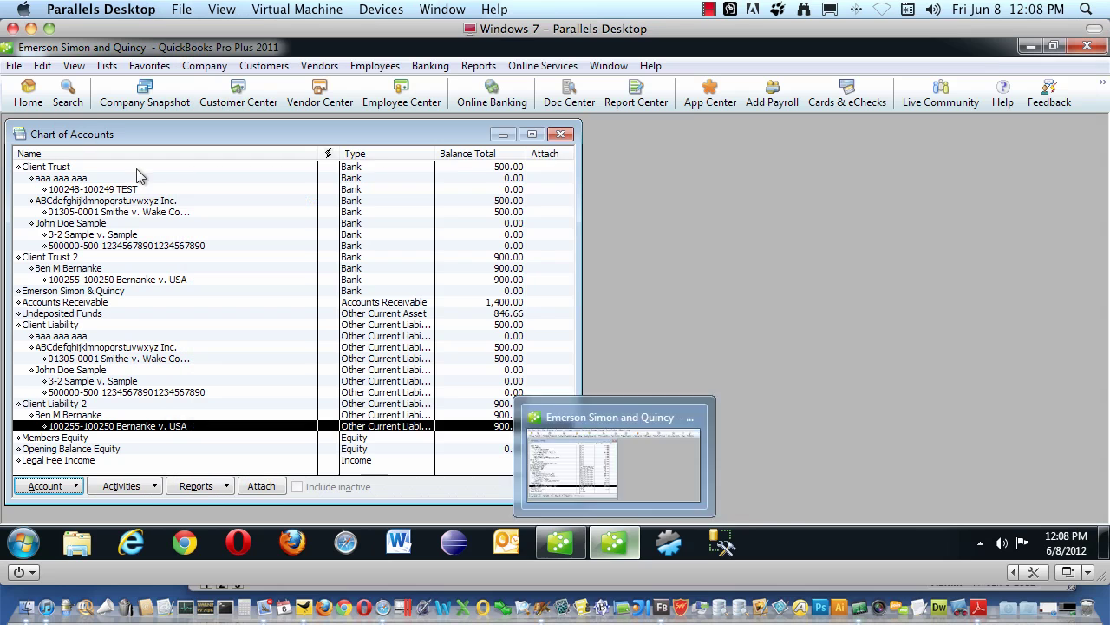
pyautogui.click(509, 426)
pyautogui.click(508, 279)
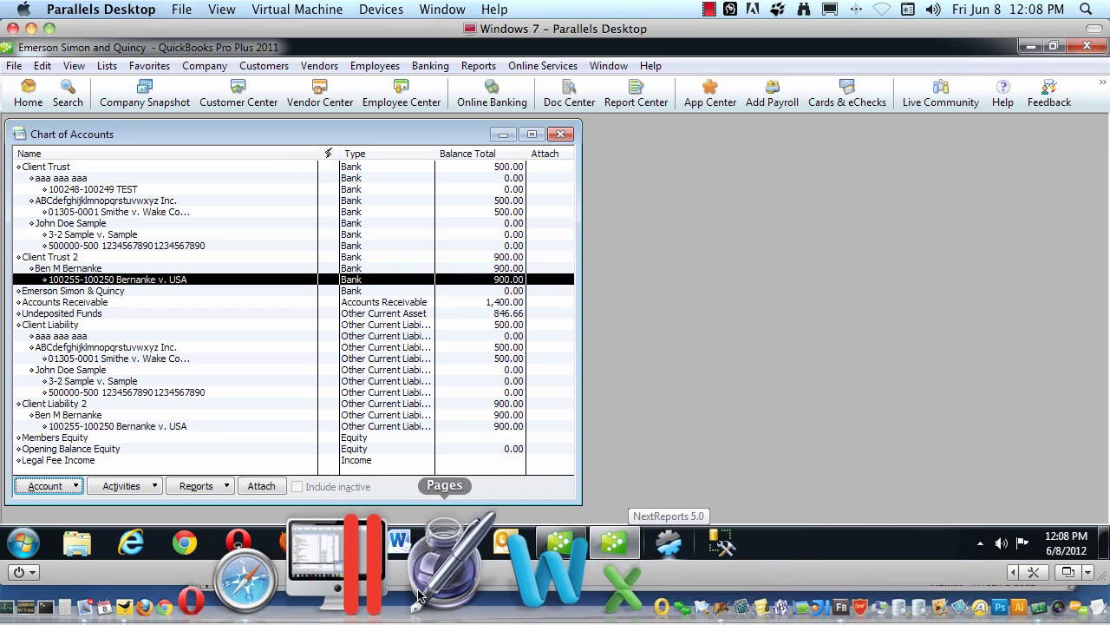
pyautogui.click(347, 583)
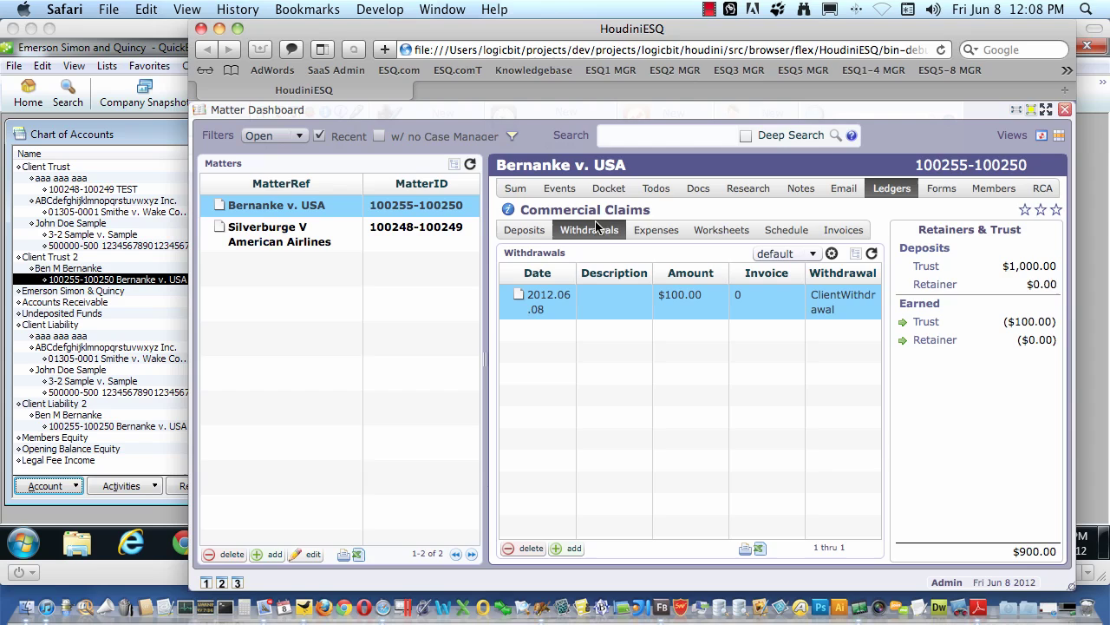
# - Check the matter's events, refresh its summary trust balance, then go to Billing's pre-bill
pyautogui.click(558, 188)
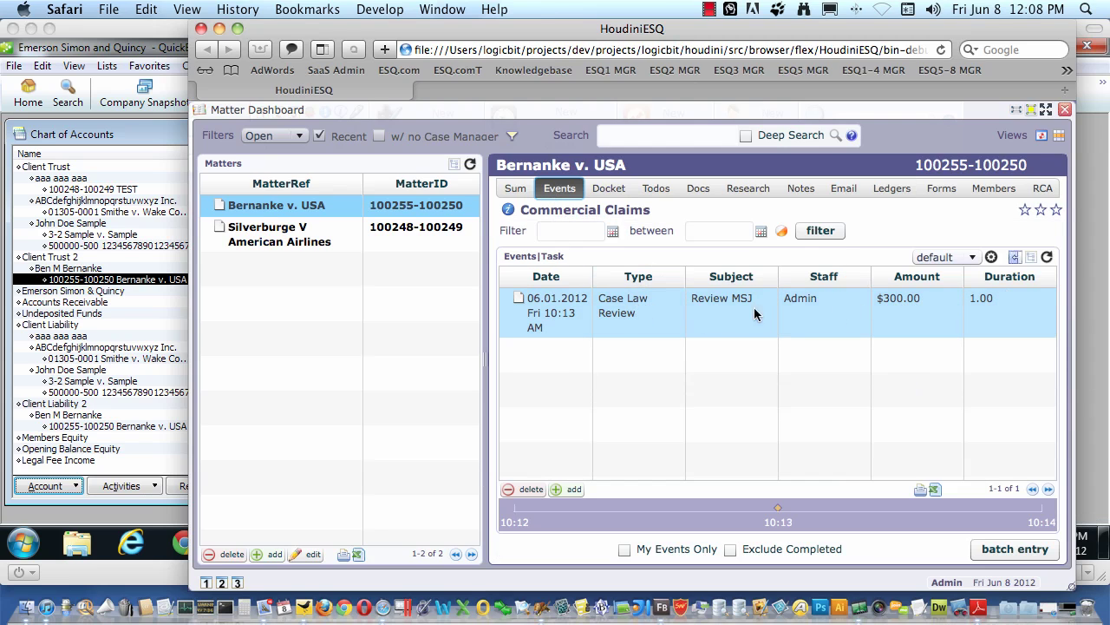
pyautogui.click(515, 188)
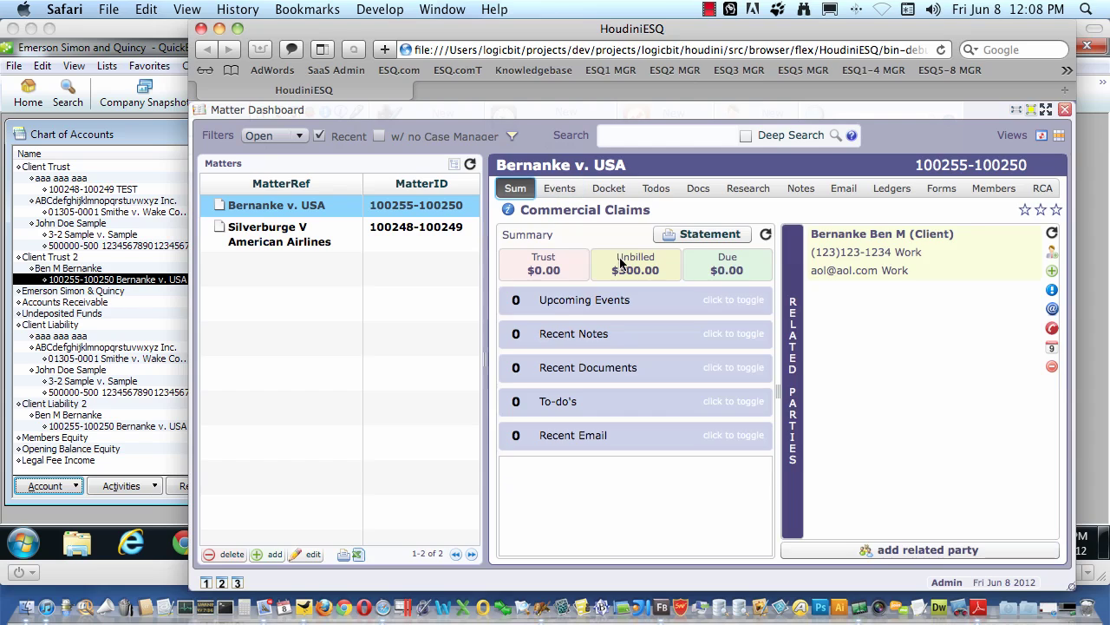
pyautogui.click(765, 235)
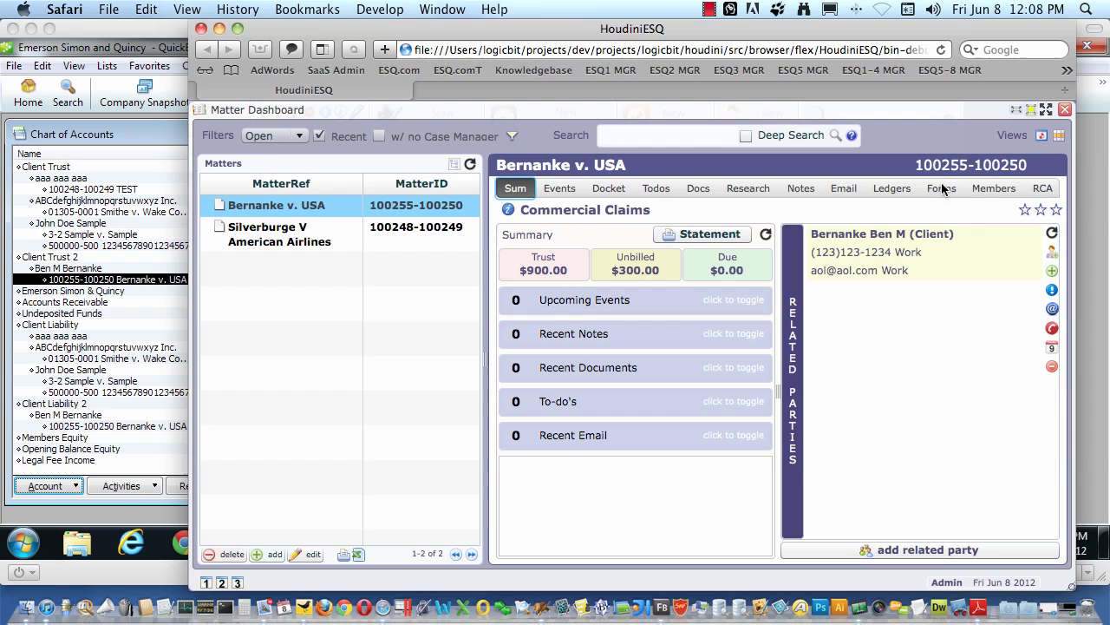
pyautogui.click(1060, 111)
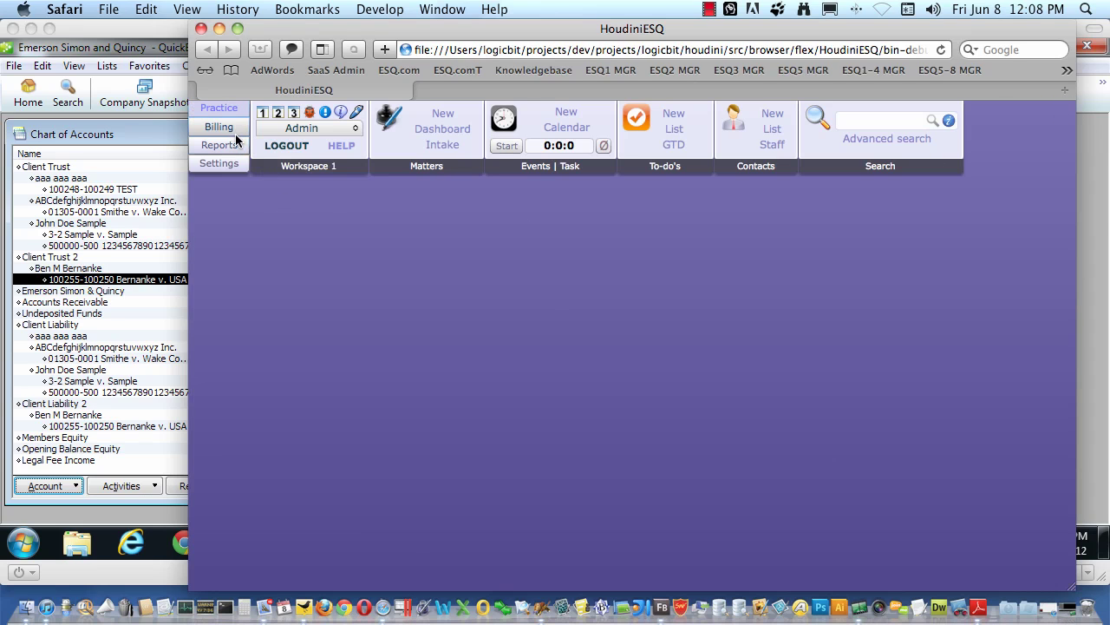
pyautogui.click(231, 130)
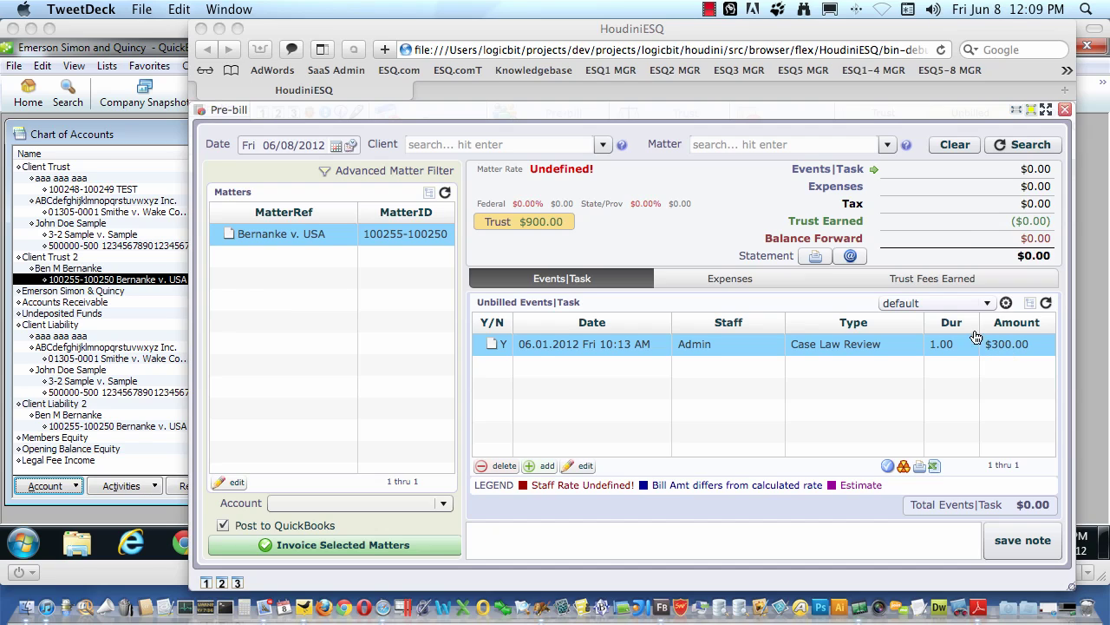
# - Record a $300 Trust Account fees-earned entry on the Bernanke v. USA pre-bill
pyautogui.click(930, 279)
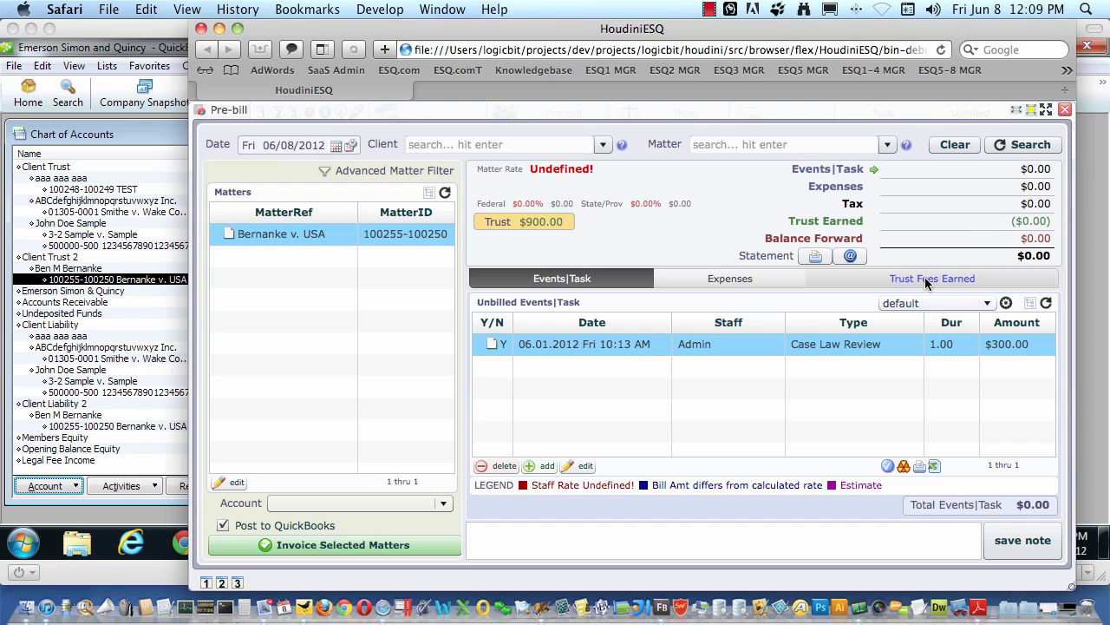
pyautogui.click(927, 279)
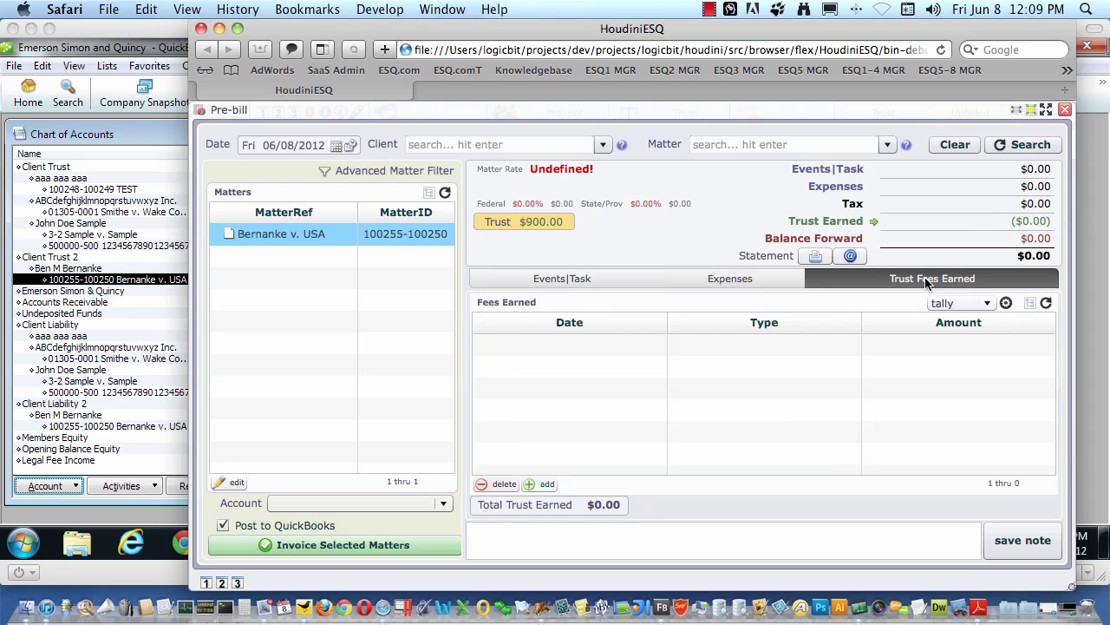
pyautogui.click(543, 485)
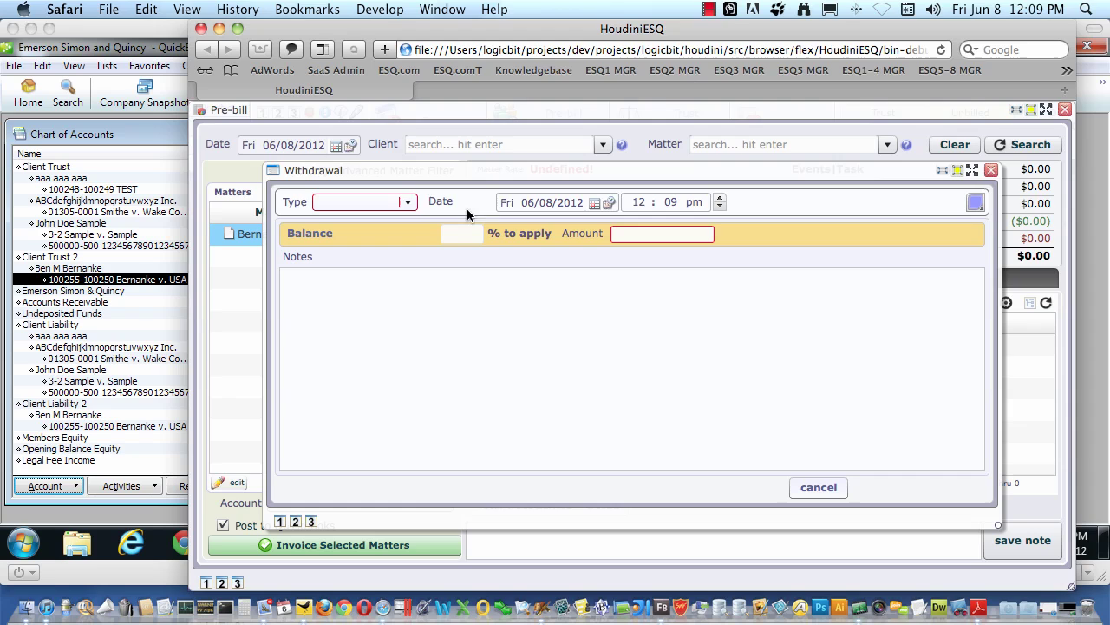
pyautogui.click(407, 202)
pyautogui.click(380, 255)
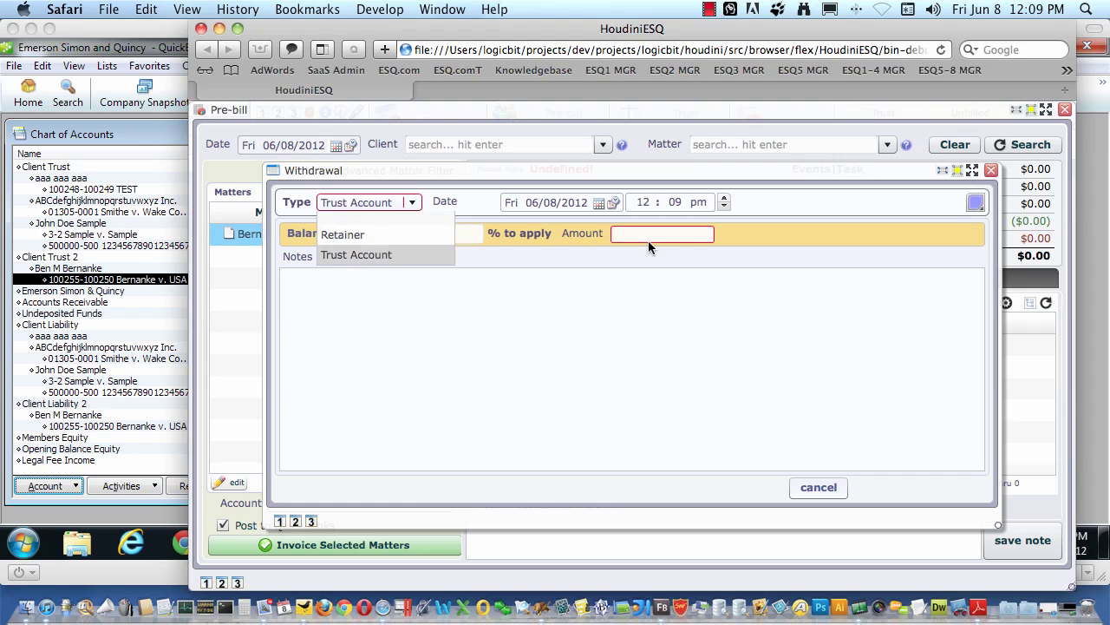
pyautogui.doubleClick(682, 234)
pyautogui.write('300')
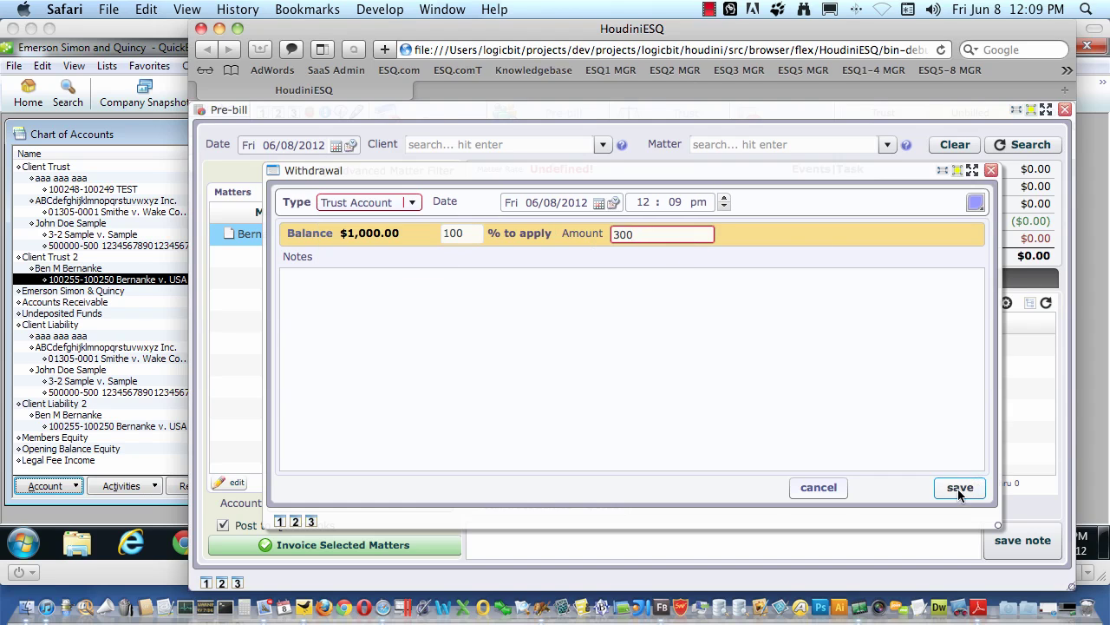
pyautogui.click(960, 489)
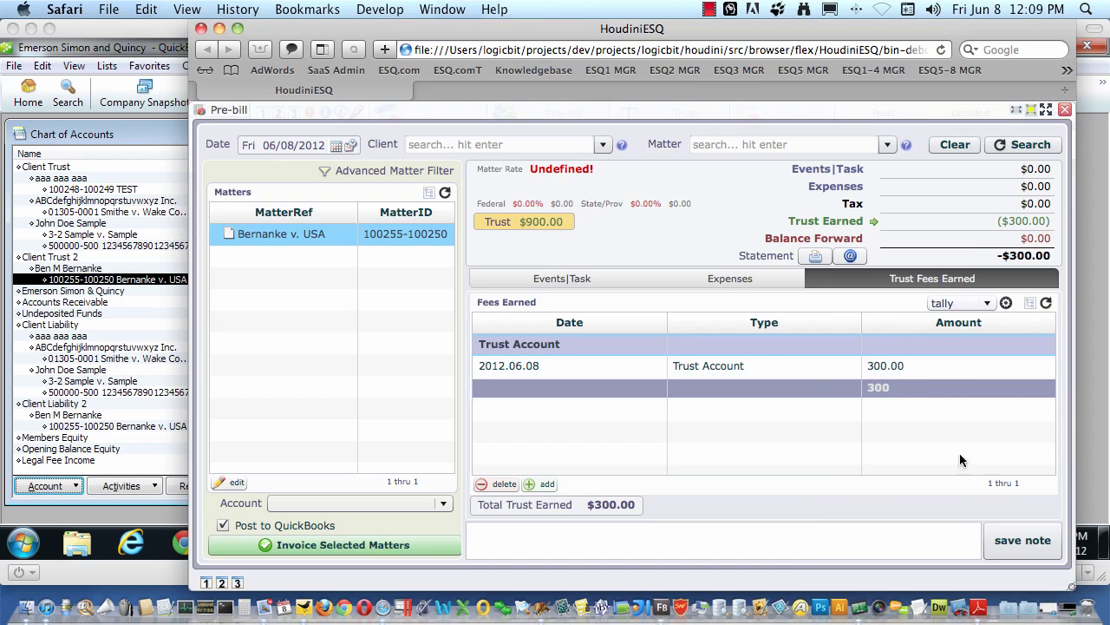
pyautogui.click(560, 279)
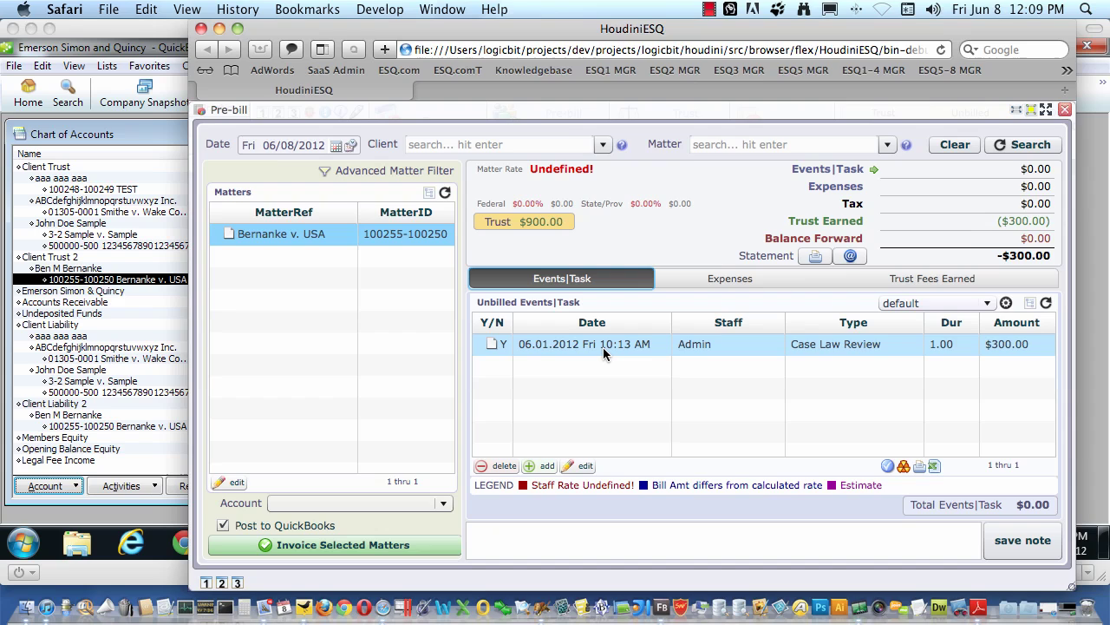
# - Invoice the Case Law Review event to the Second Trust Account and generate the View & Print PDF
pyautogui.click(862, 351)
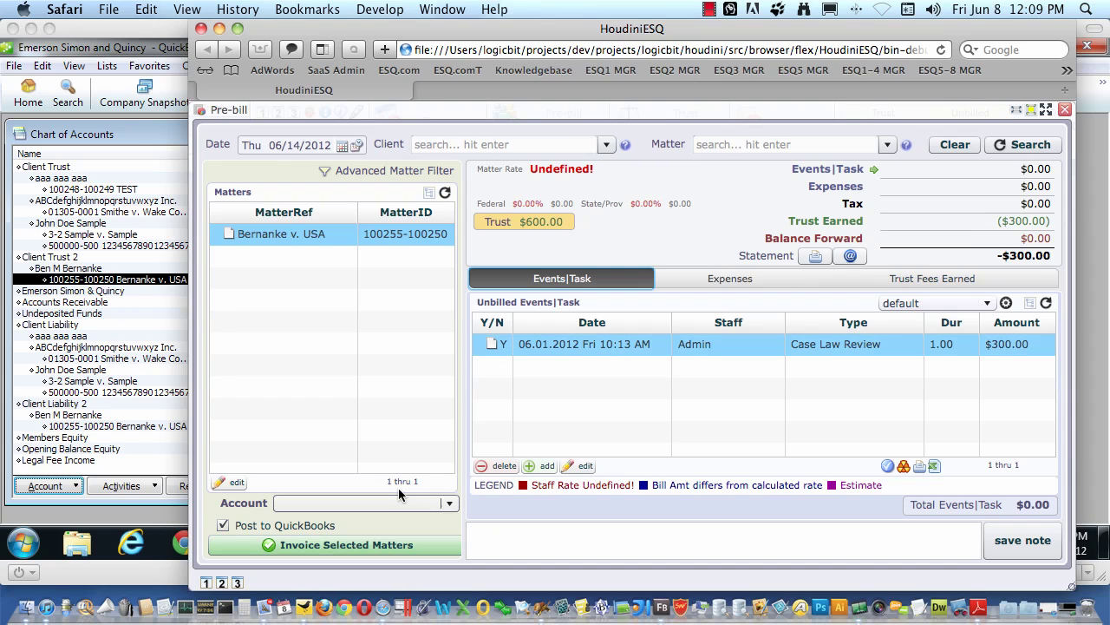
pyautogui.click(400, 503)
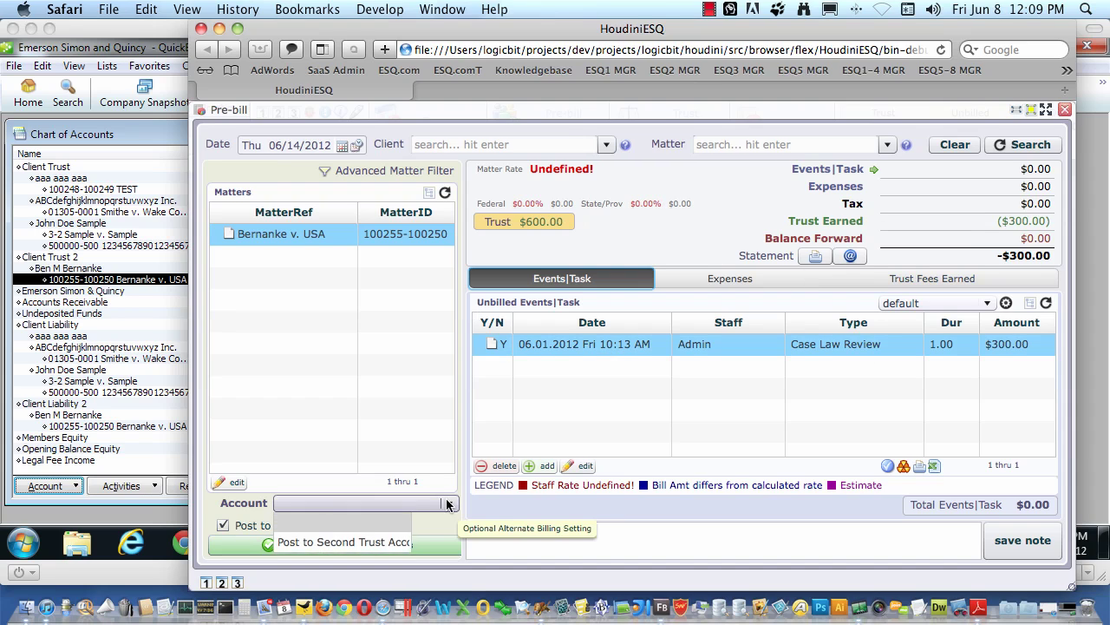
pyautogui.click(390, 539)
pyautogui.click(383, 539)
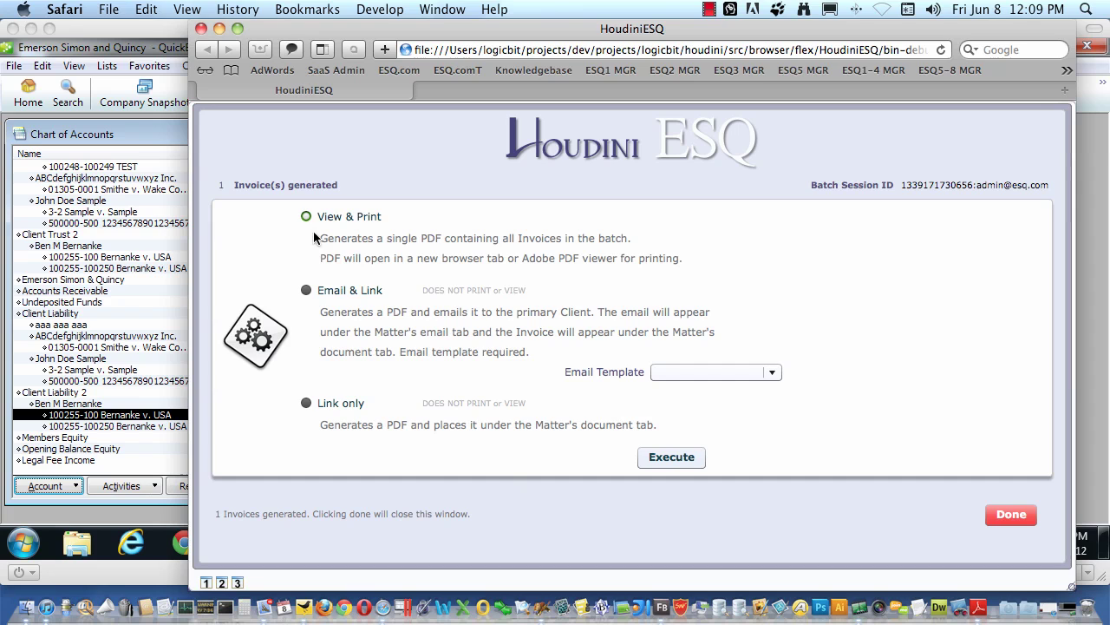
pyautogui.click(680, 458)
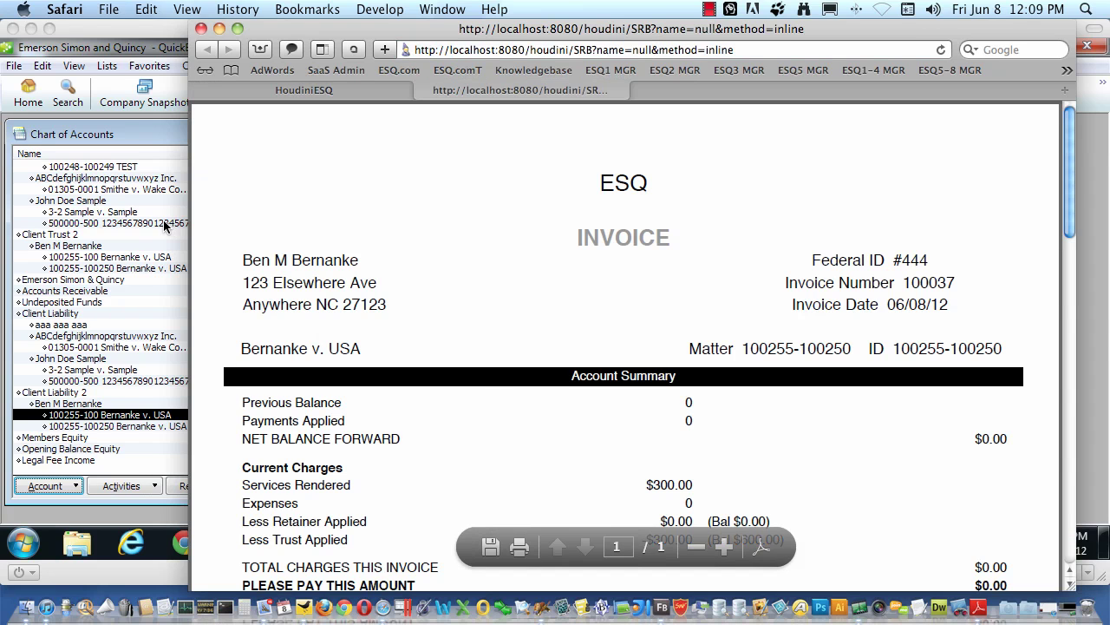
# - Confirm Bernanke's Client Trust 2 and Client Liability 2 balances total 600, then close Chart of Accounts
pyautogui.click(164, 225)
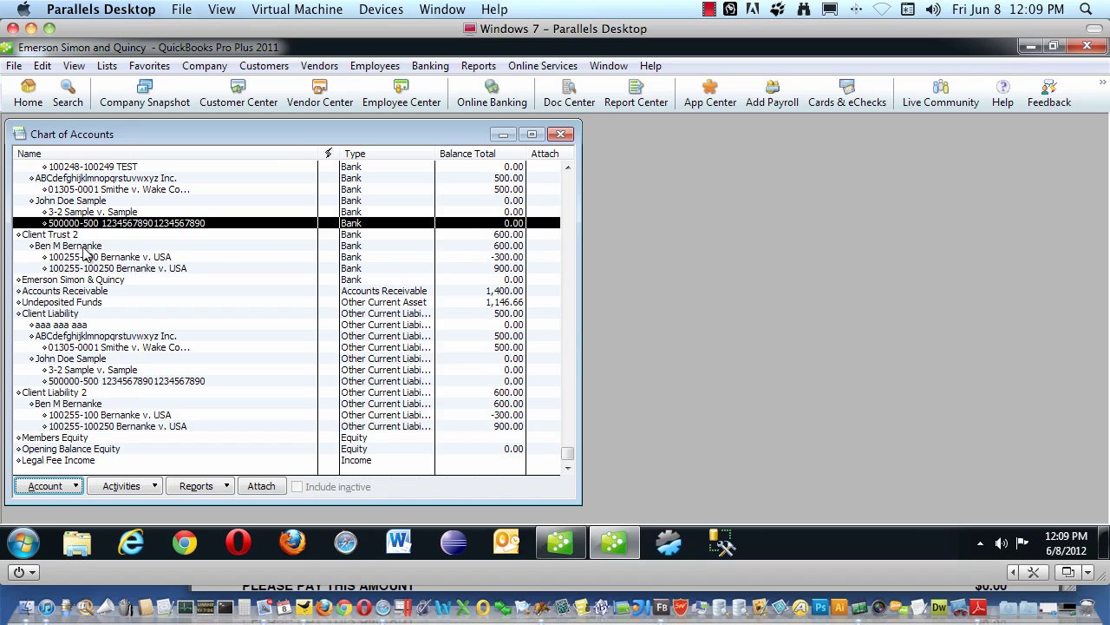
pyautogui.click(97, 269)
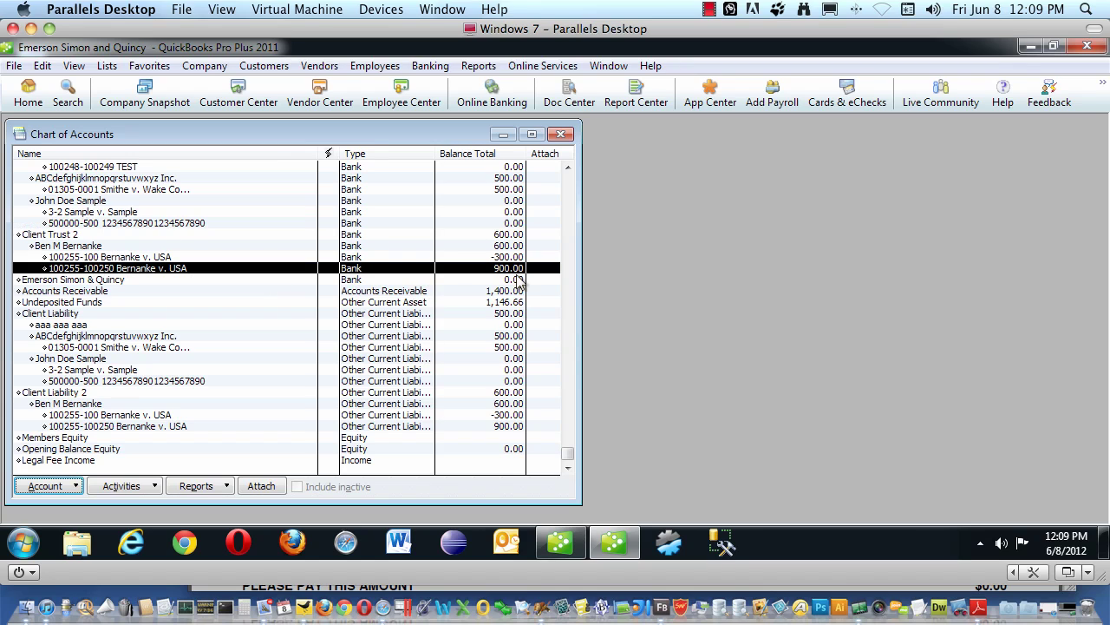
pyautogui.click(511, 247)
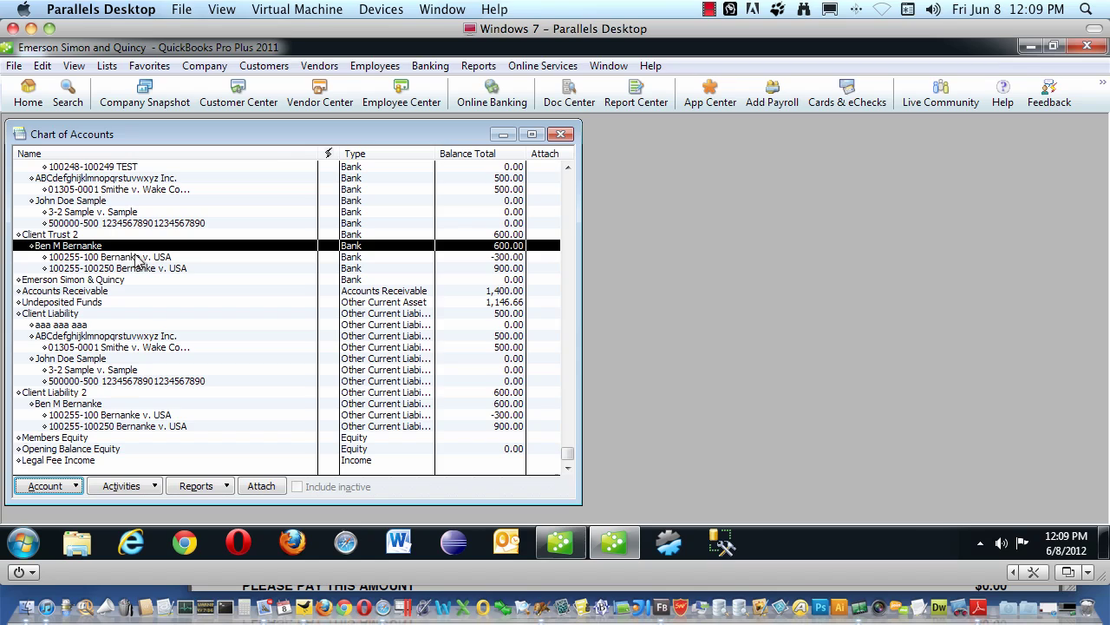
pyautogui.click(503, 259)
pyautogui.click(503, 247)
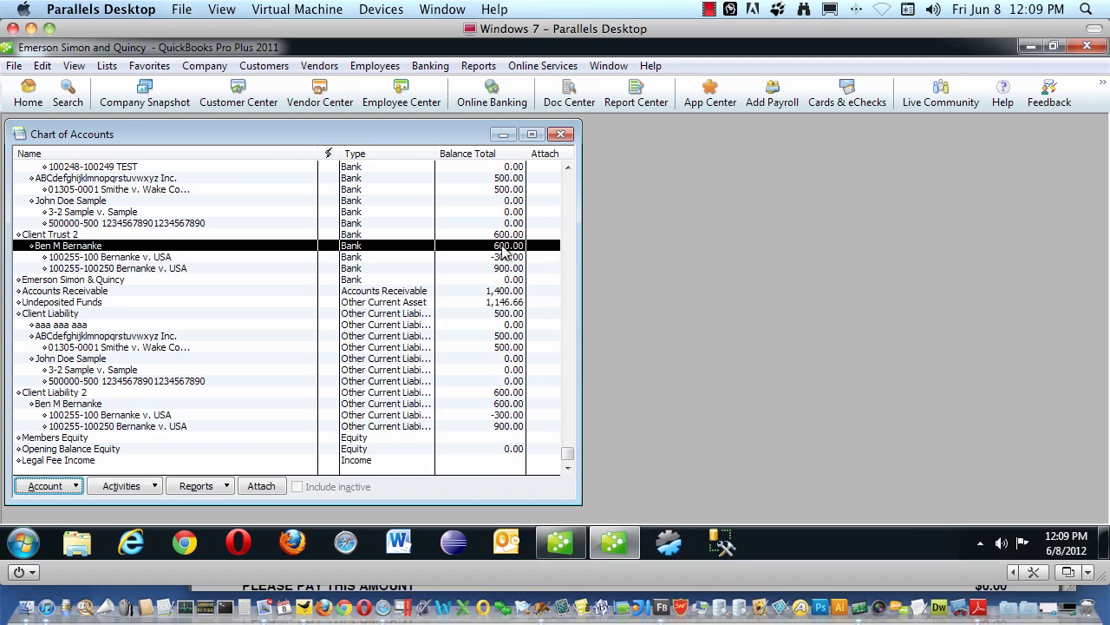
pyautogui.click(560, 134)
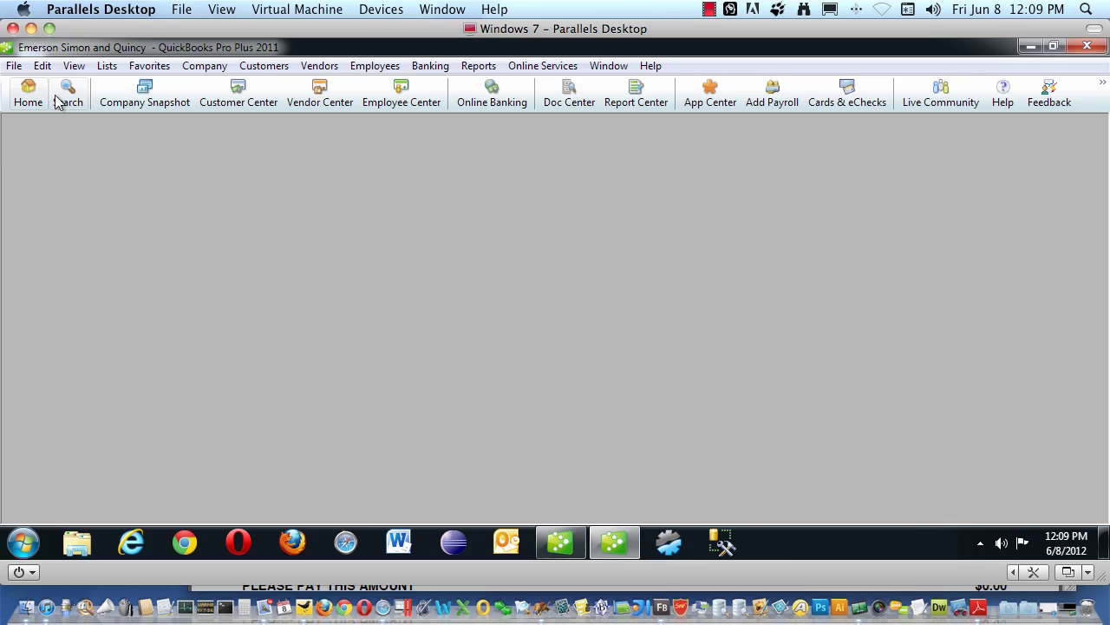
pyautogui.click(260, 101)
pyautogui.moveTo(307, 315); pyautogui.dragTo(86, 121)
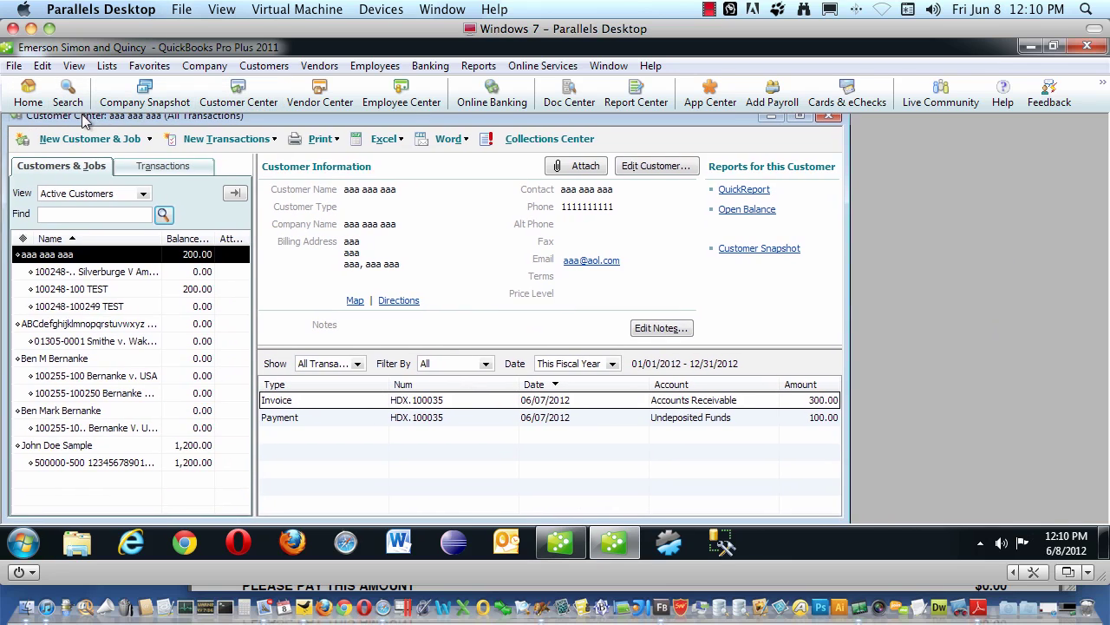
pyautogui.click(68, 359)
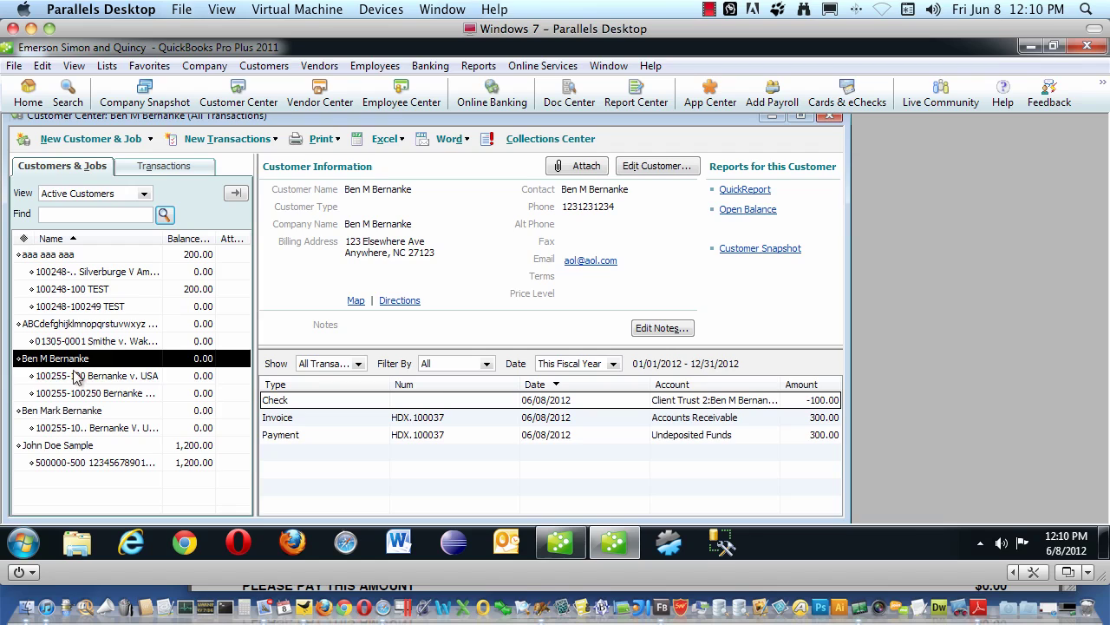
pyautogui.click(77, 376)
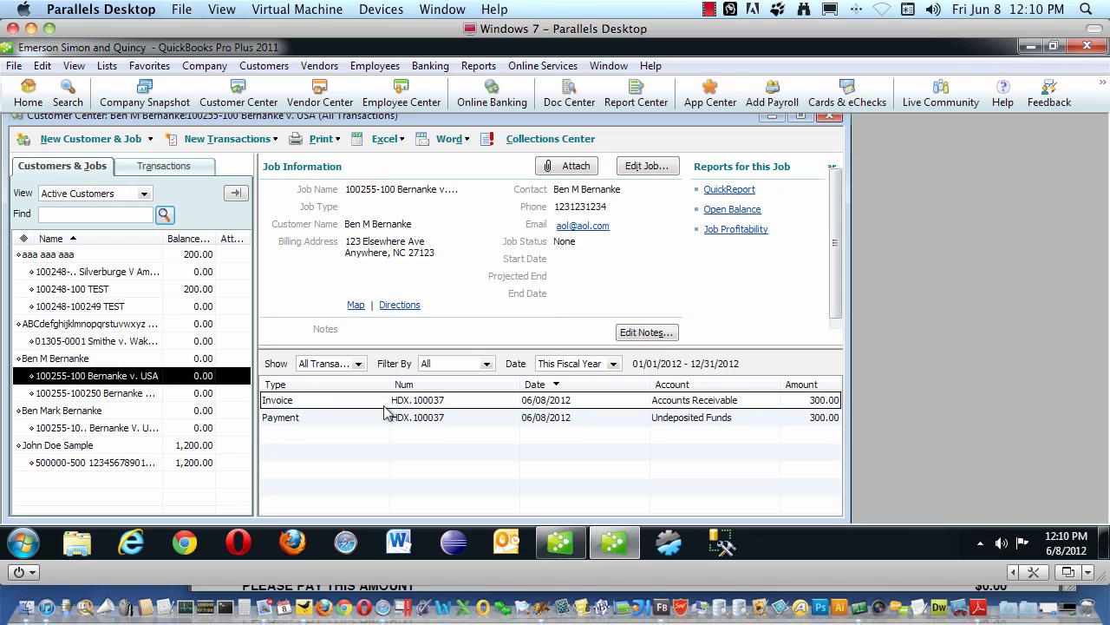
pyautogui.click(314, 404)
pyautogui.doubleClick(334, 404)
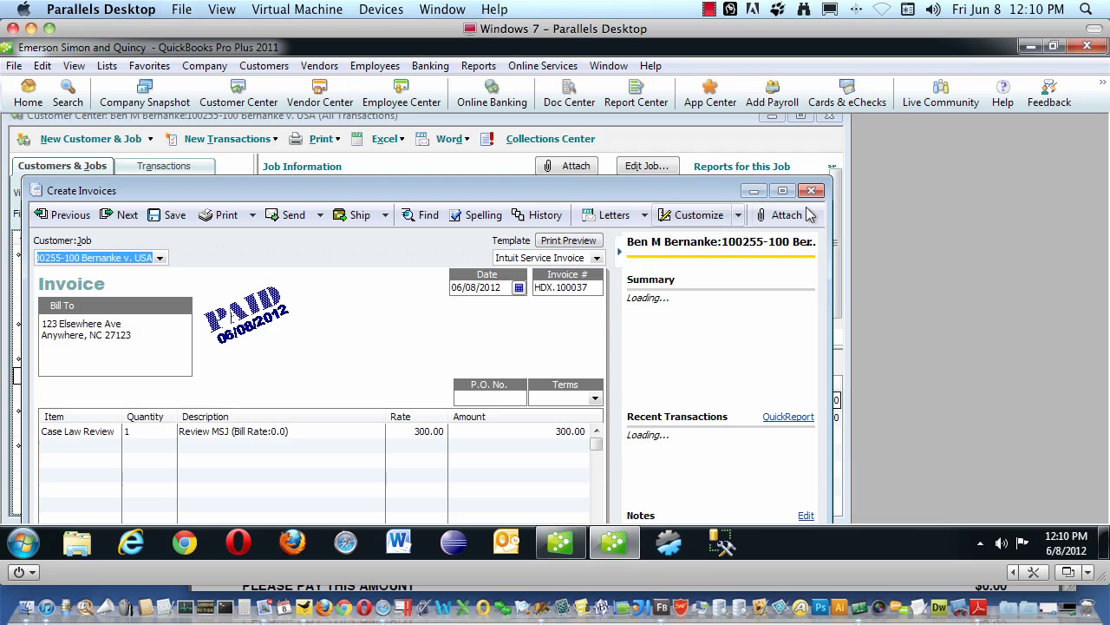
pyautogui.click(811, 190)
pyautogui.click(374, 423)
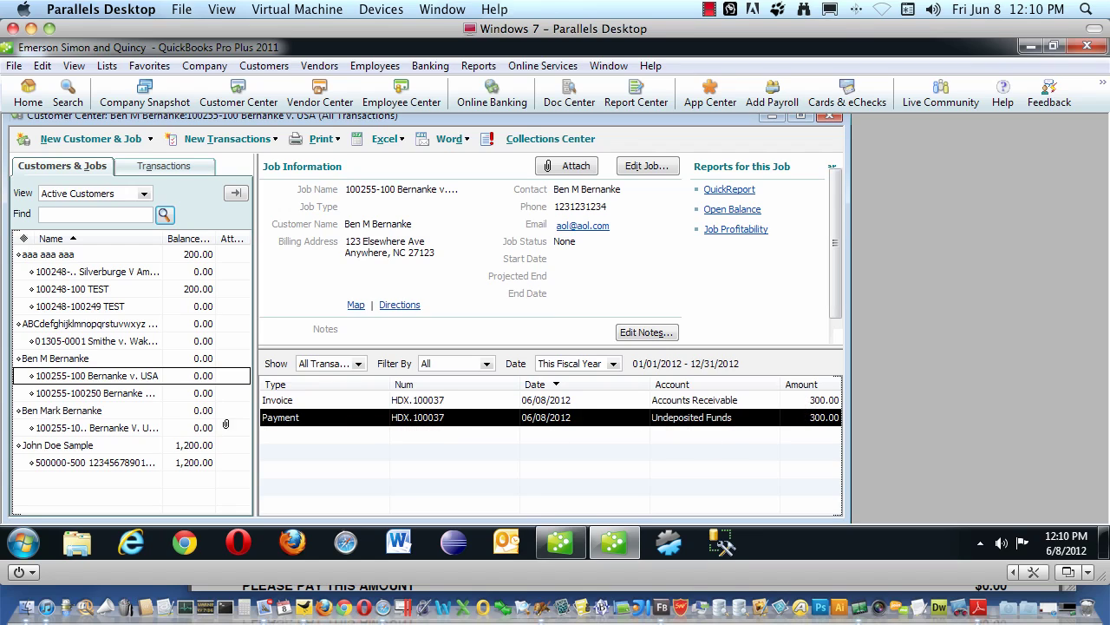
pyautogui.click(831, 117)
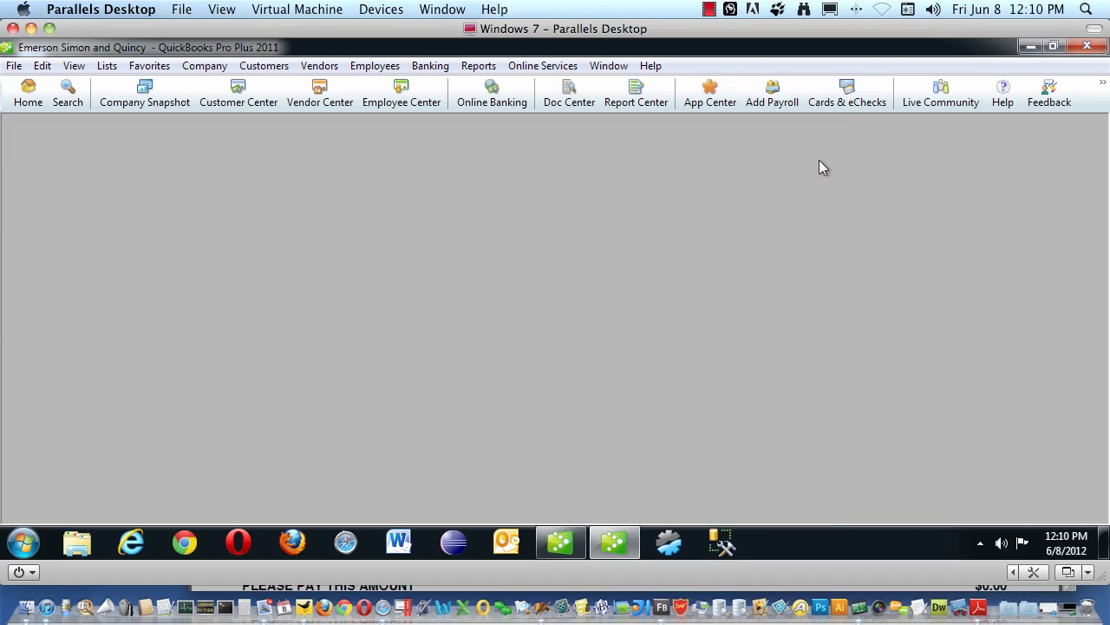